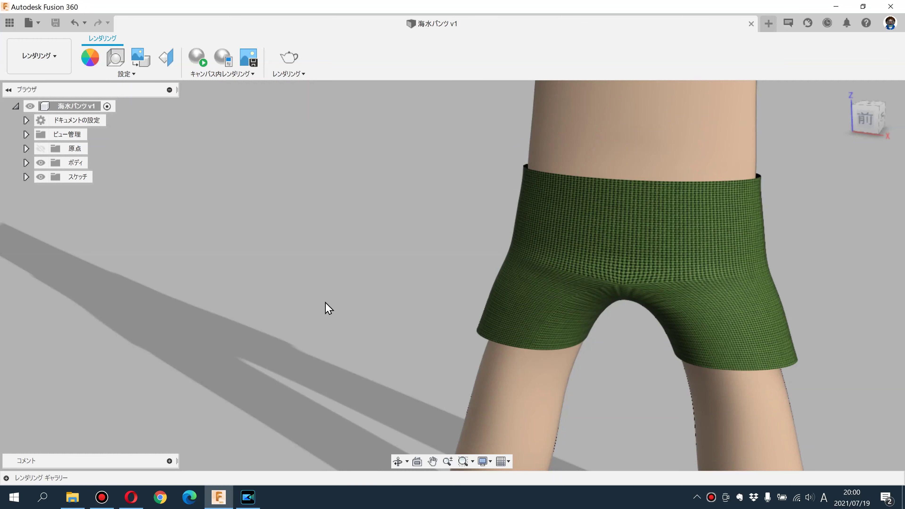
- Look over the finished trunks, then start a new design in the T-spline Form workspace
mouse_move(436, 243)
shift+middle_down()
mouse_move(376, 229)
mouse_move(238, 233)
mouse_move(398, 229)
mouse_move(425, 231)
mouse_move(432, 248)
mouse_move(432, 229)
shift+middle_up()
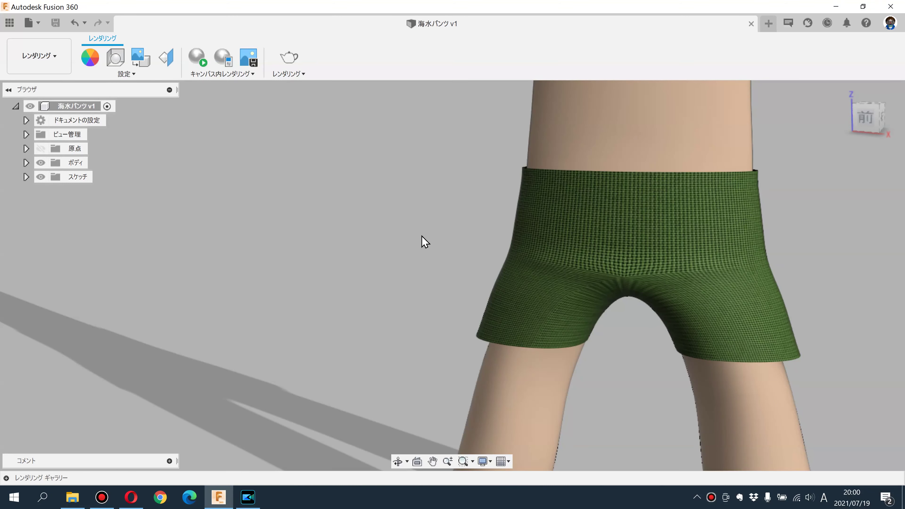
mouse_move(435, 245)
shift+middle_down()
mouse_move(344, 239)
mouse_move(429, 238)
mouse_move(392, 252)
shift+middle_up()
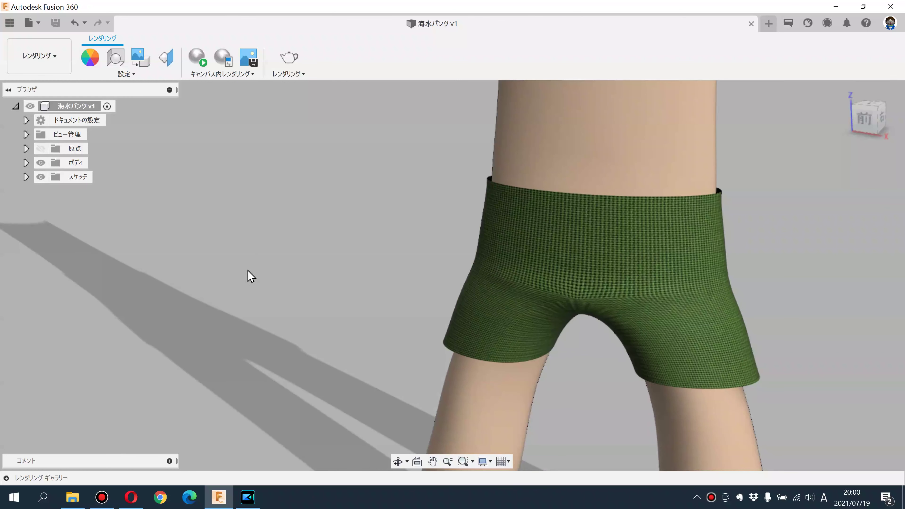
click(769, 24)
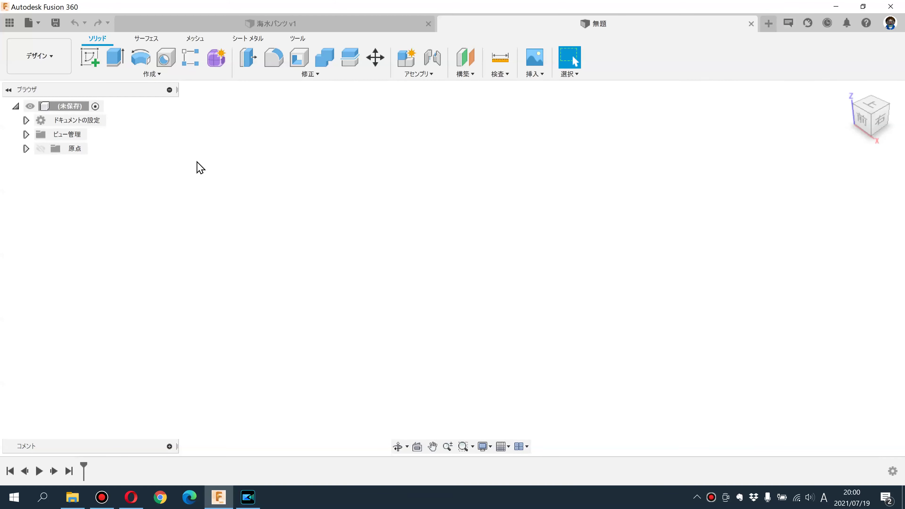
click(217, 59)
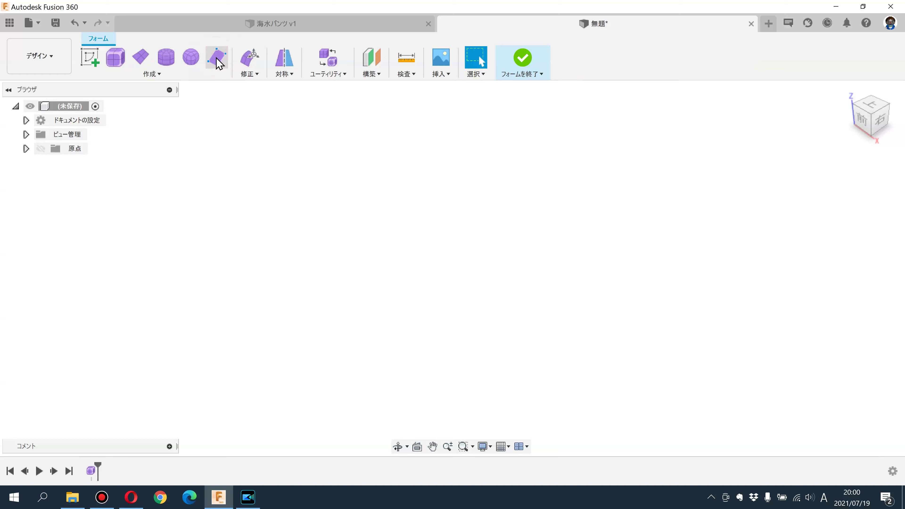
- On the front plane, sketch a vertical line up from the origin and a diagonal down-left
click(96, 75)
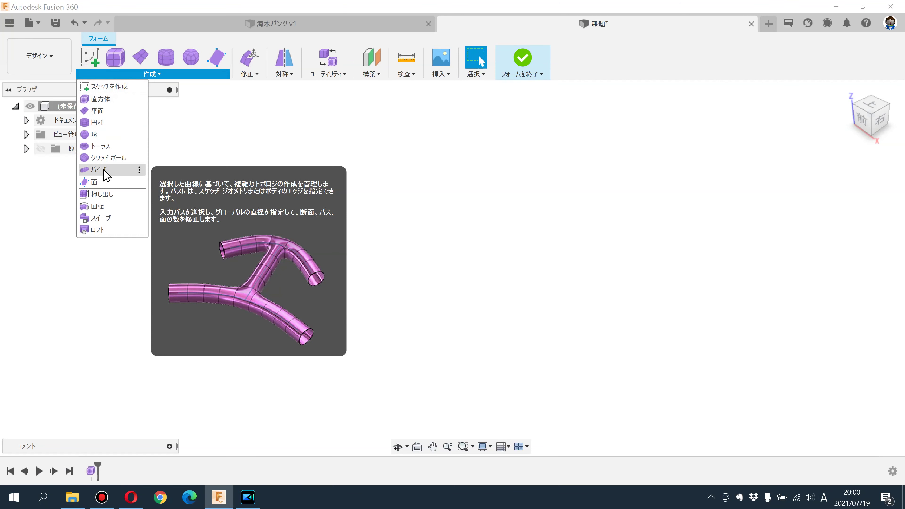
click(90, 57)
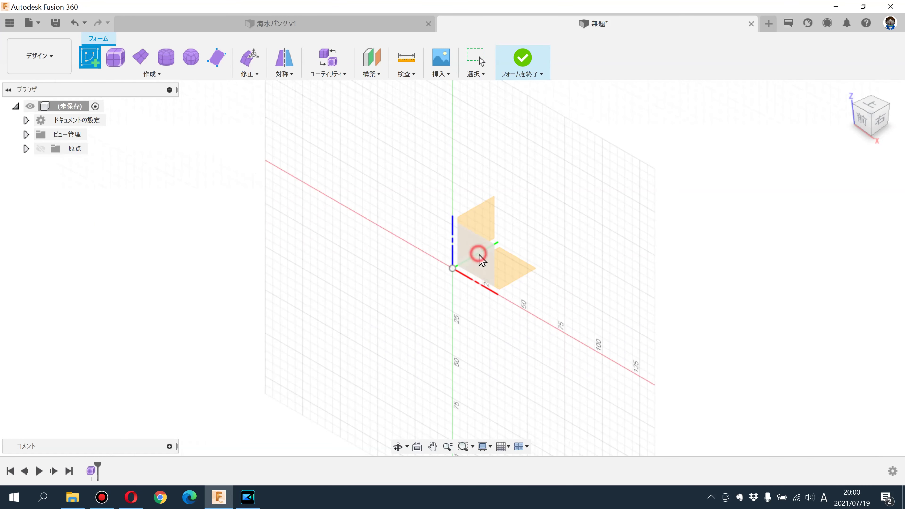
click(482, 259)
click(96, 64)
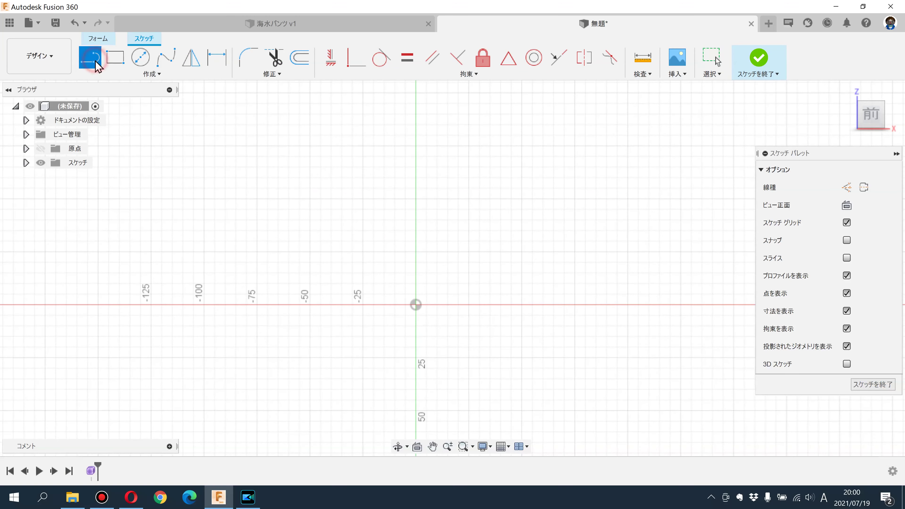
click(417, 305)
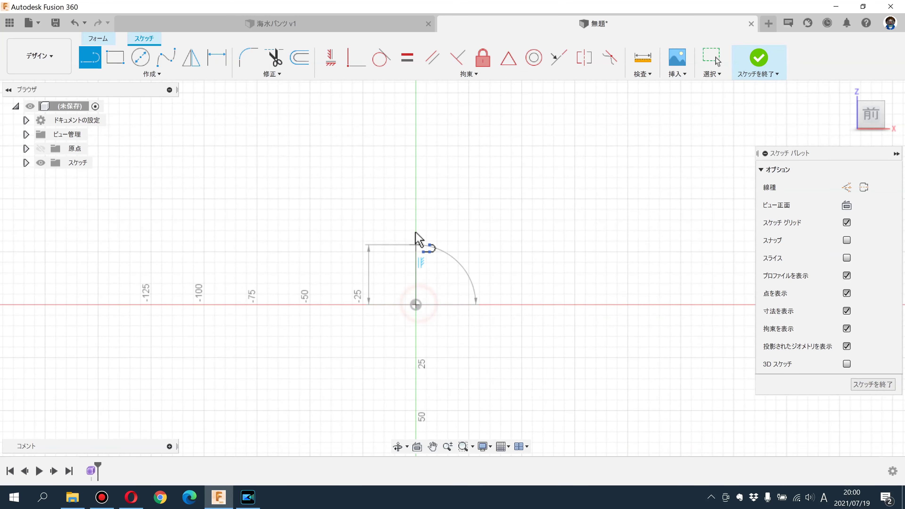
click(414, 225)
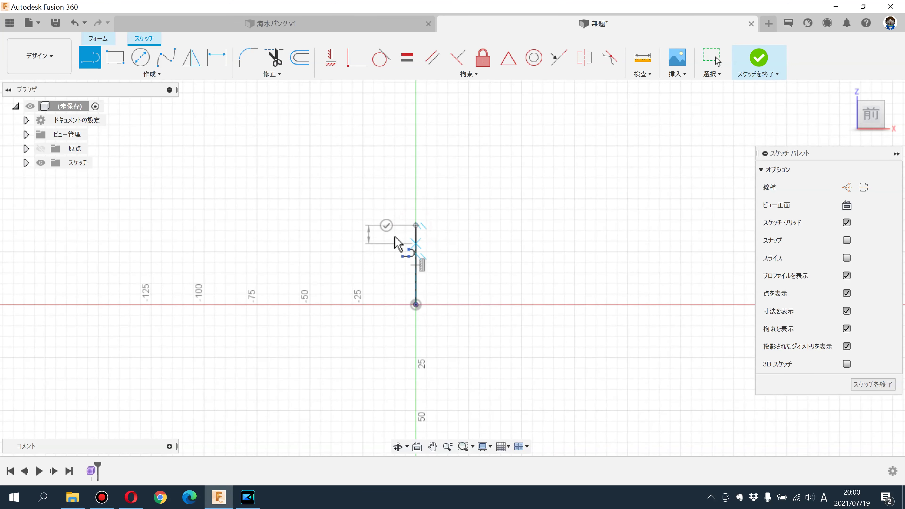
click(416, 305)
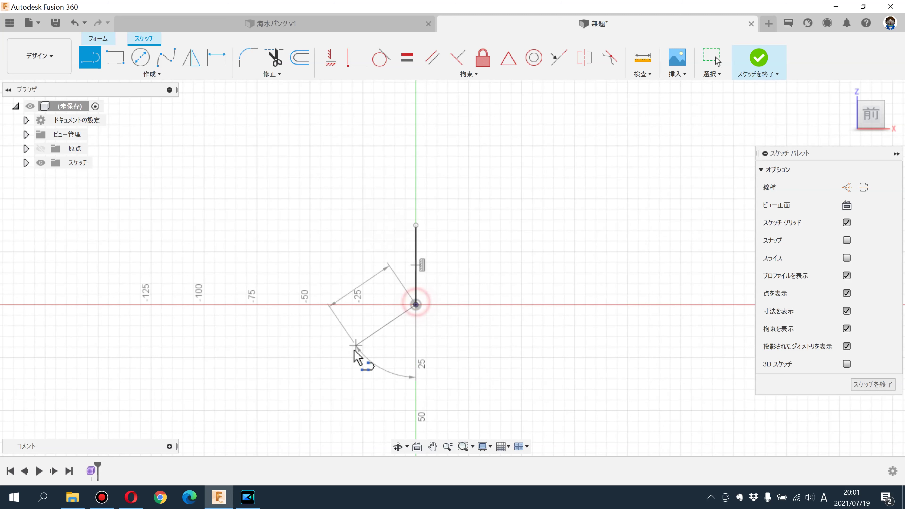
click(350, 364)
click(368, 386)
- Mirror the diagonal line about the vertical line to form the second leg of the Y
click(193, 68)
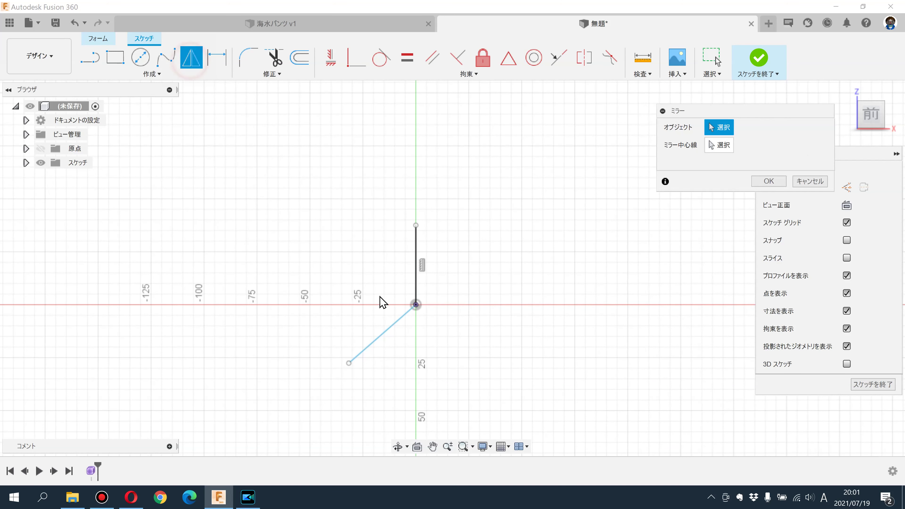
click(389, 335)
click(719, 146)
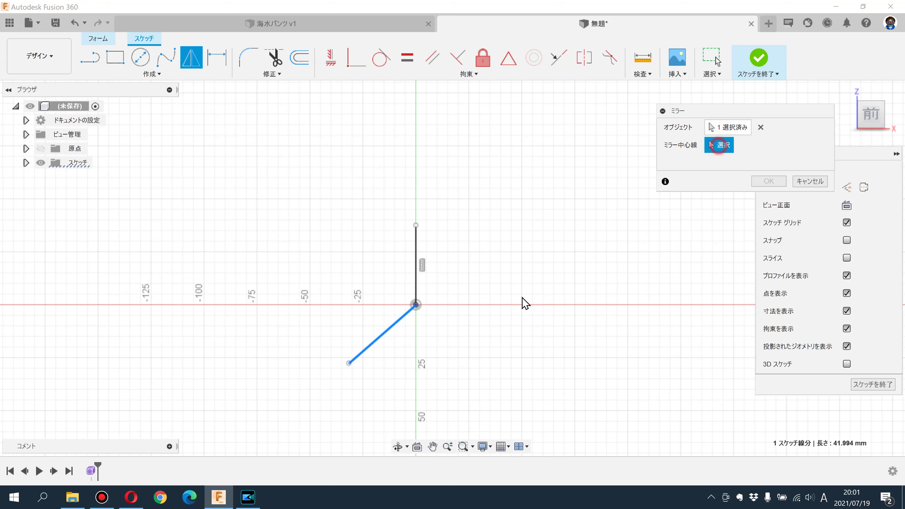
click(416, 287)
click(774, 180)
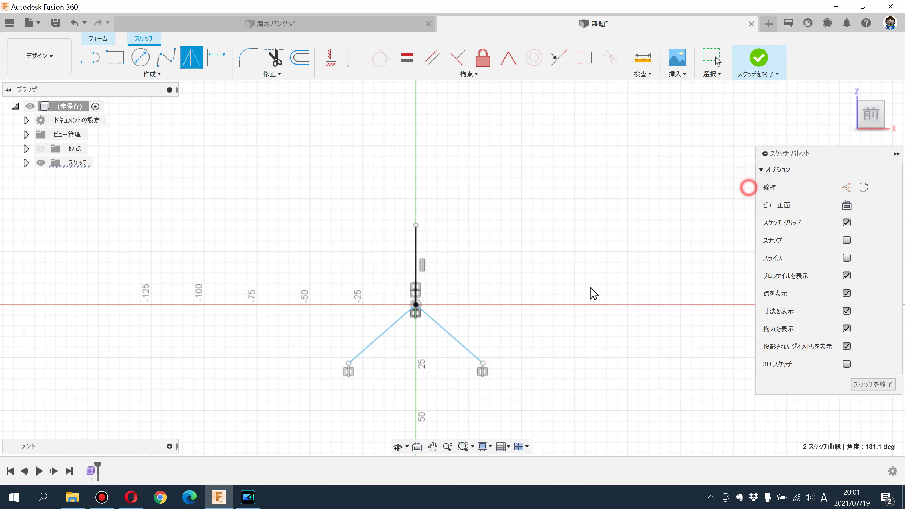
click(588, 287)
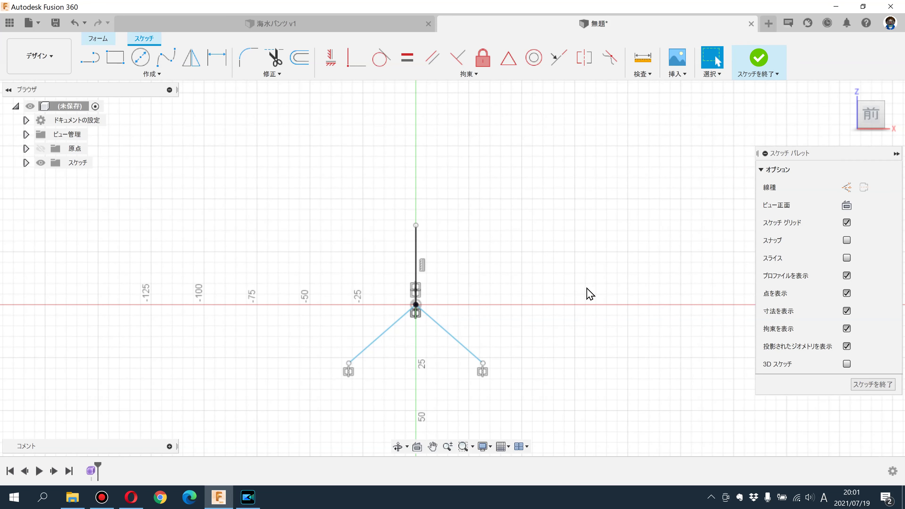
- Create a smooth-display pipe running along all three lines of the Y sketch
click(757, 57)
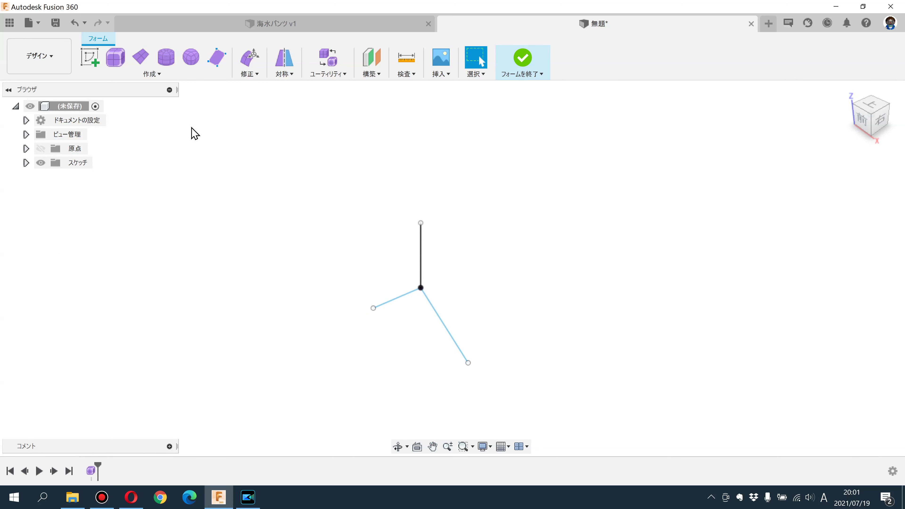
click(149, 76)
click(114, 176)
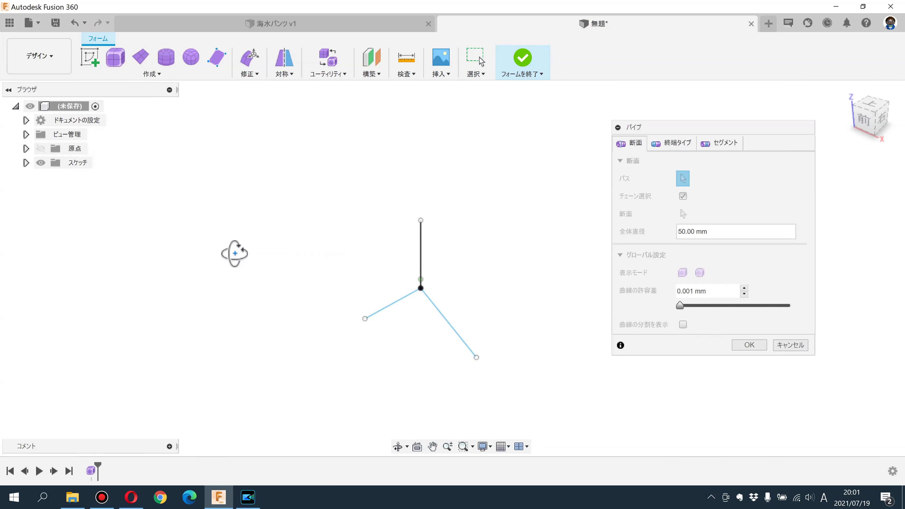
click(421, 268)
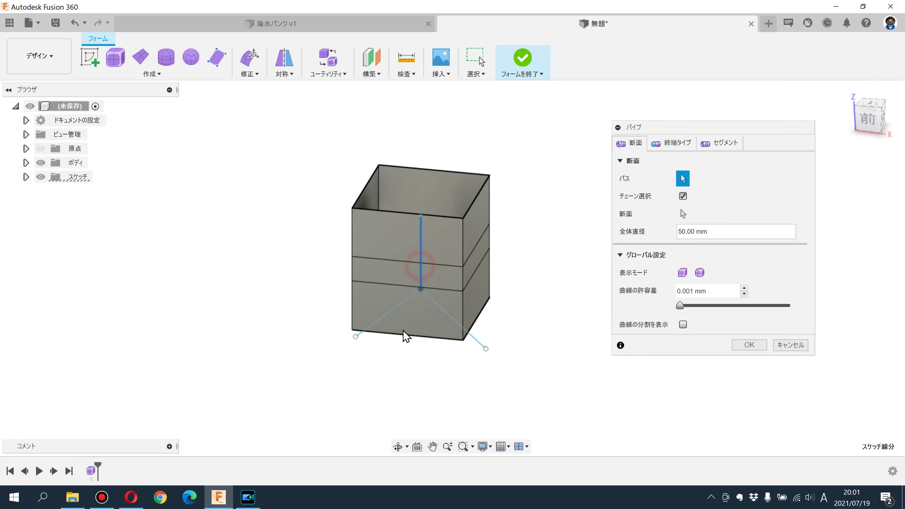
click(385, 315)
click(468, 334)
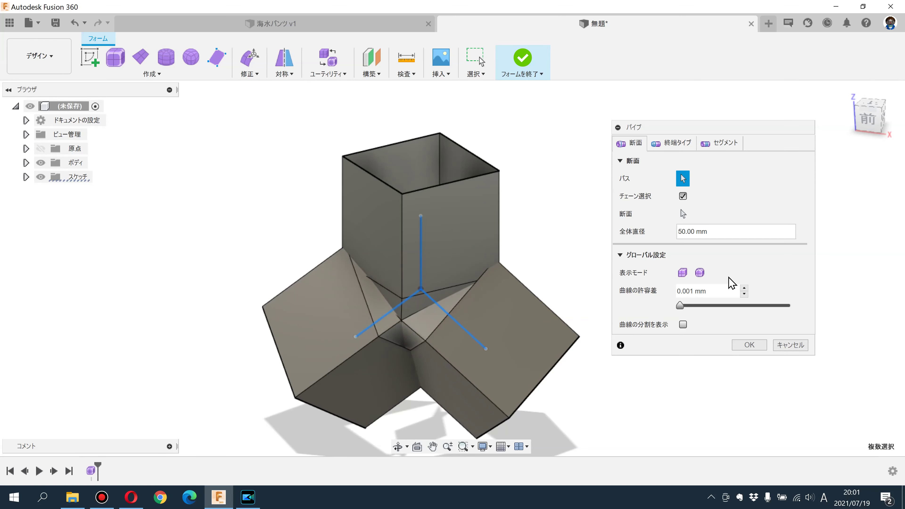
click(700, 273)
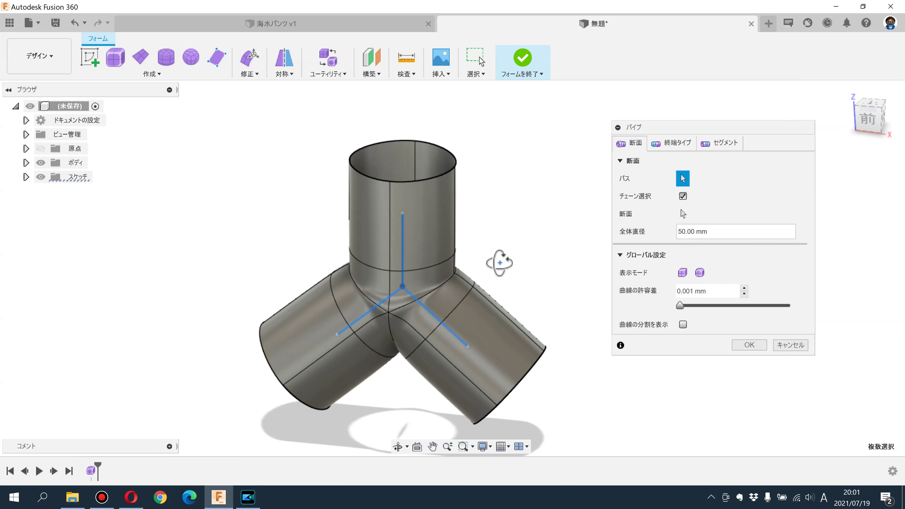
- Set the pipe's overall diameter to 30 mm and commit it
shift+middle_drag(497, 271, 507, 254)
click(721, 232)
text(30)
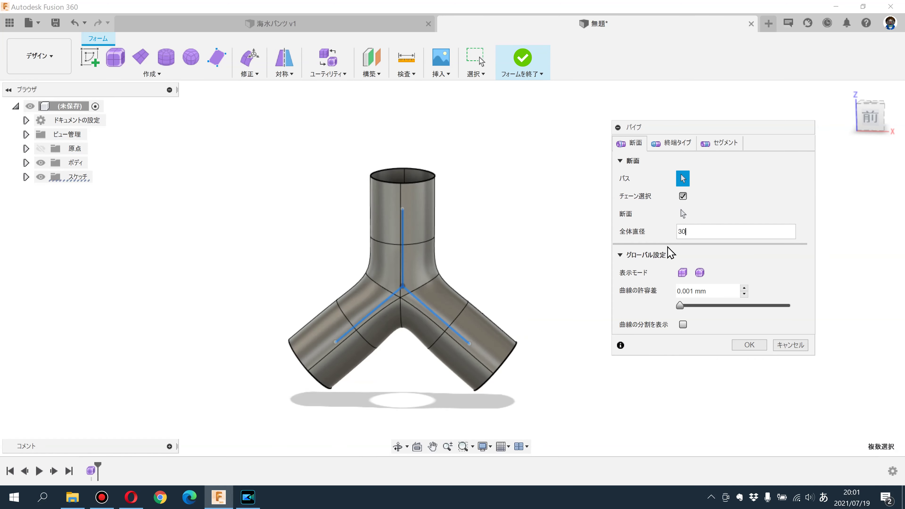
scroll(542, 282, up, 1)
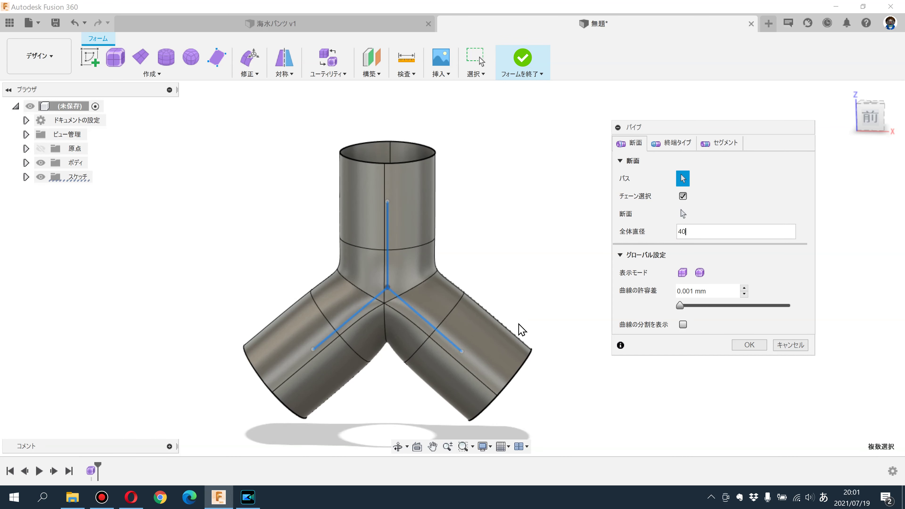
scroll(410, 348, up, 1)
scroll(357, 346, up, 2)
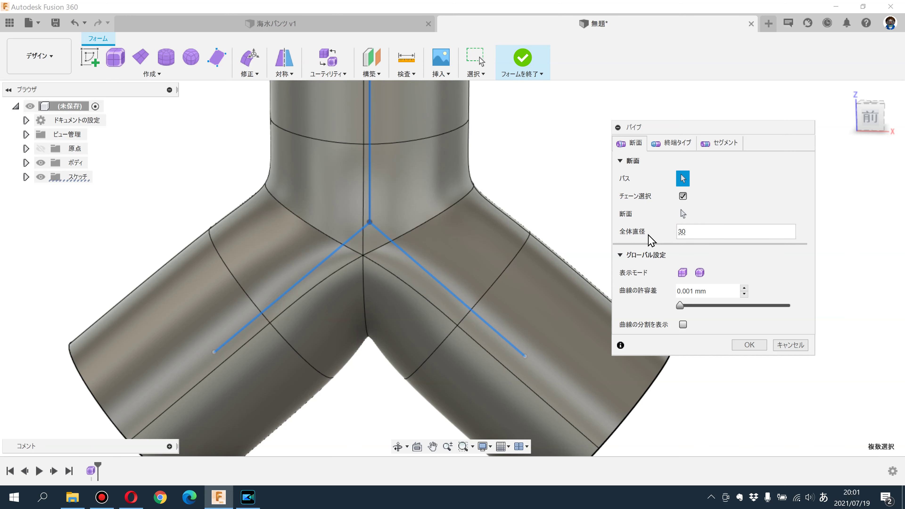
key(Return)
key(Return)
scroll(651, 231, down, 2)
scroll(582, 287, down, 1)
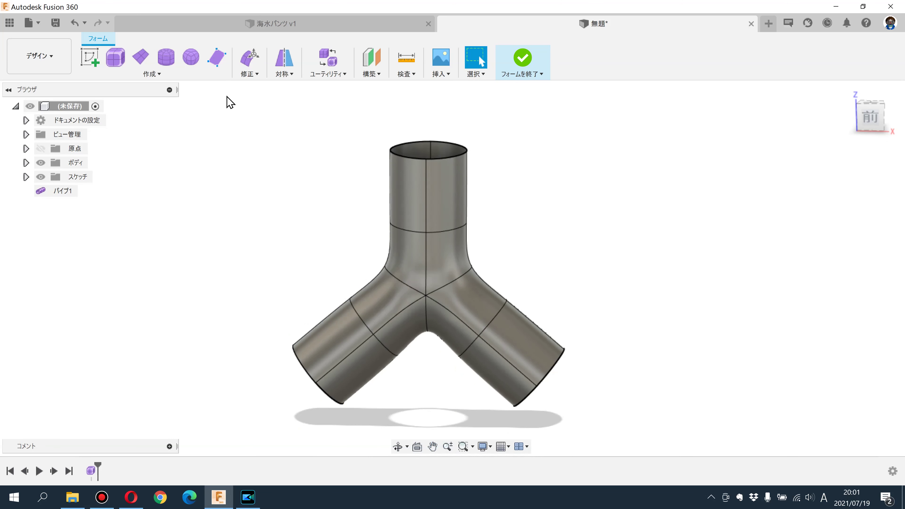
- Apply Mirror - Internal symmetry using both halves of the top tube
click(284, 59)
click(408, 202)
click(442, 203)
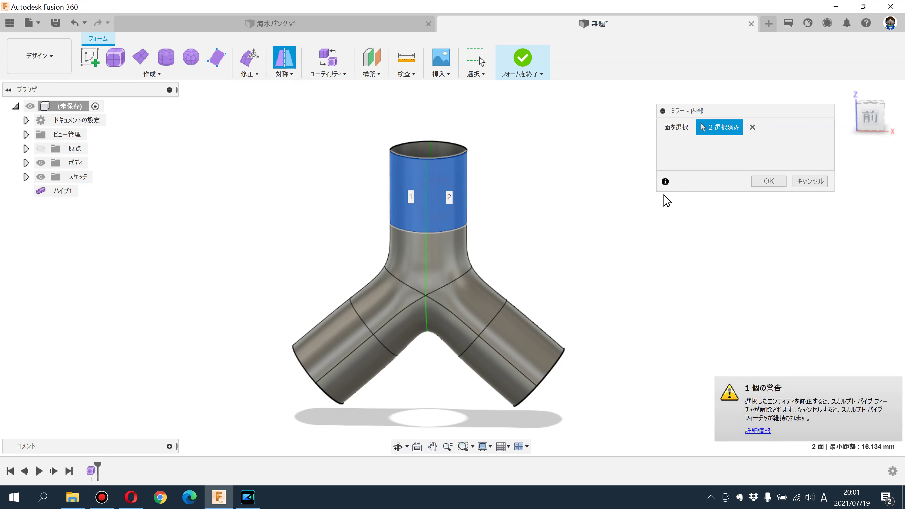
click(766, 181)
shift+middle_drag(606, 232, 361, 174)
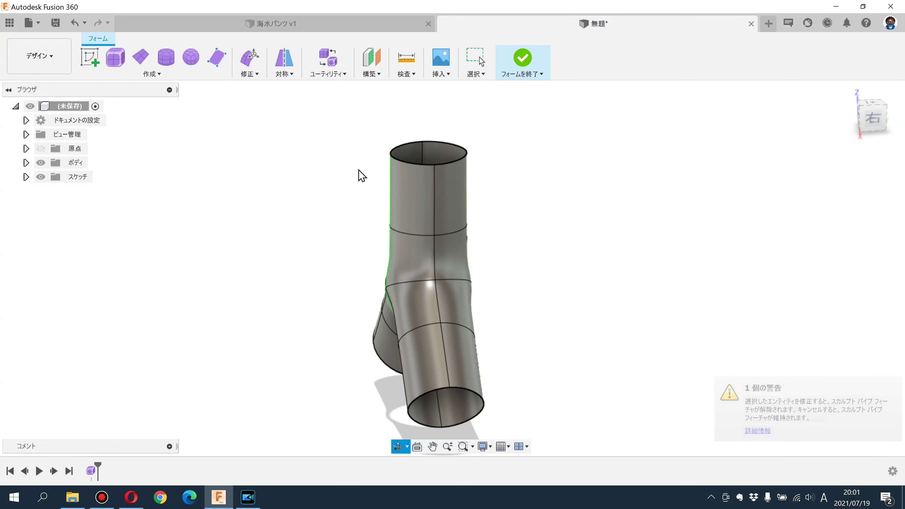
- Reapply internal mirror symmetry on the two top-tube halves and return to the front view
click(284, 59)
click(411, 208)
click(450, 210)
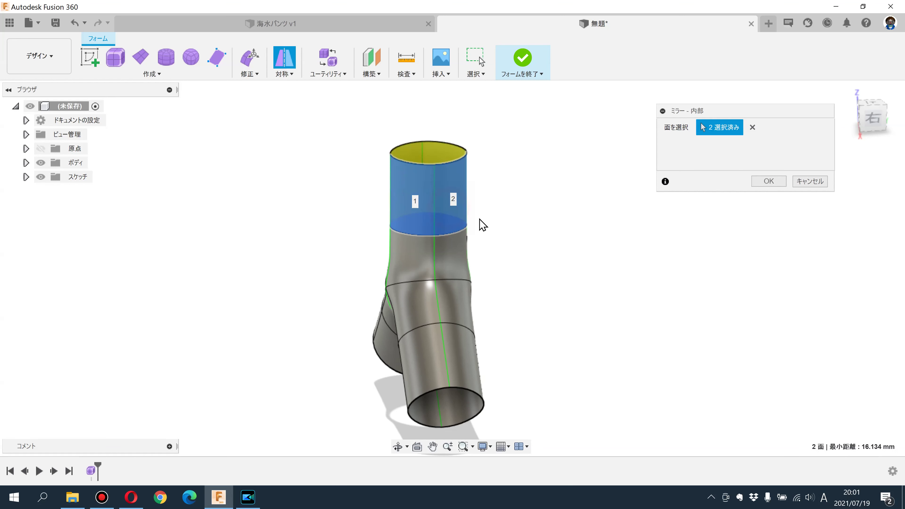
click(769, 182)
shift+middle_drag(610, 224, 690, 209)
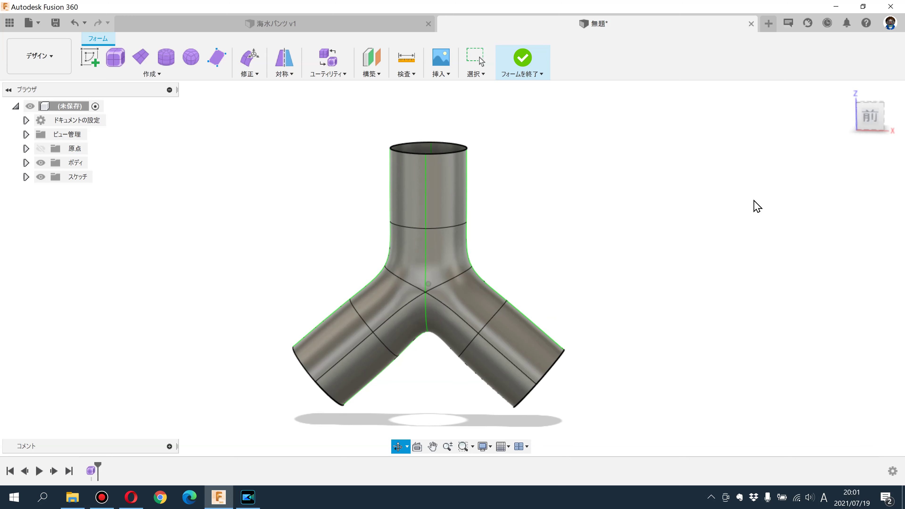
key(Escape)
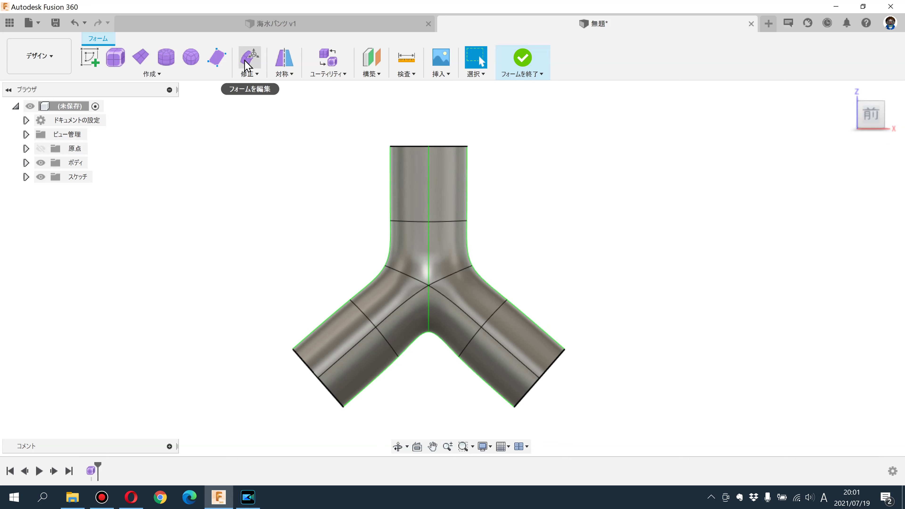
click(246, 66)
- Pull the left junction vertex outward and down to widen the crotch
middle_drag(247, 184, 211, 229)
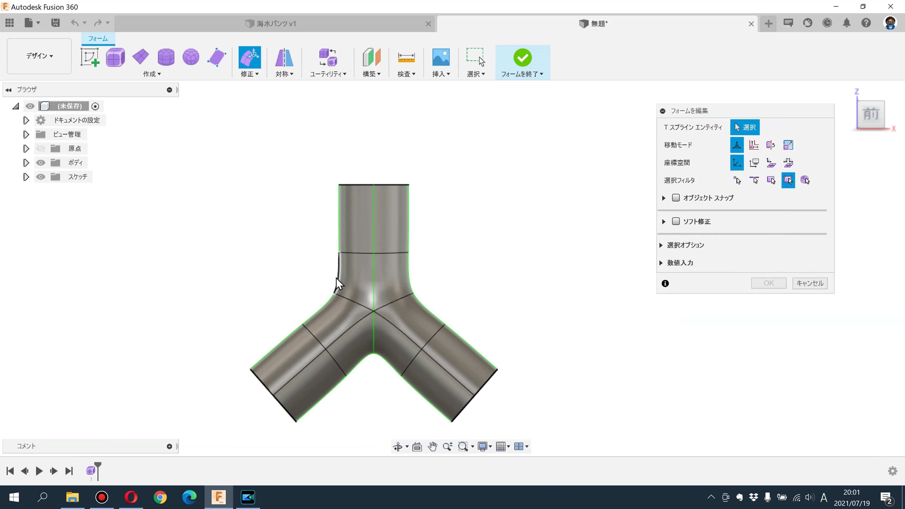
click(334, 292)
drag(334, 293, 297, 274)
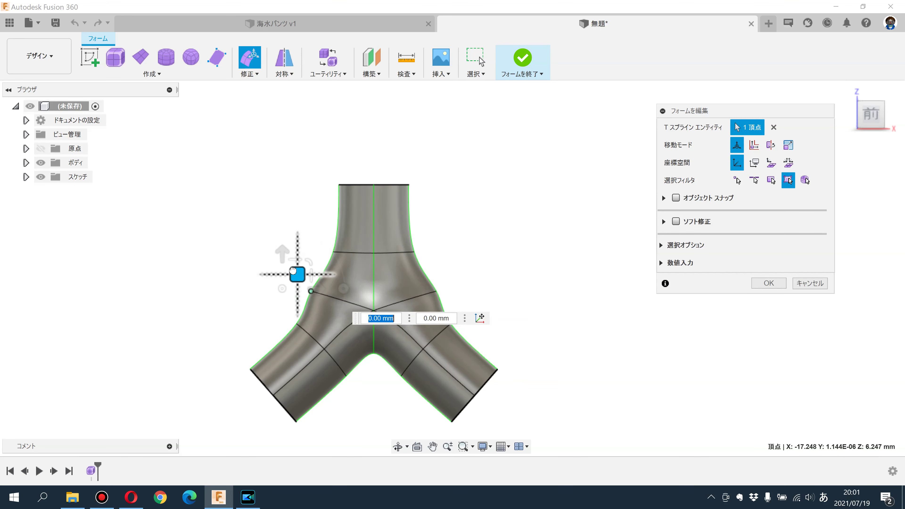
drag(301, 330, 251, 373)
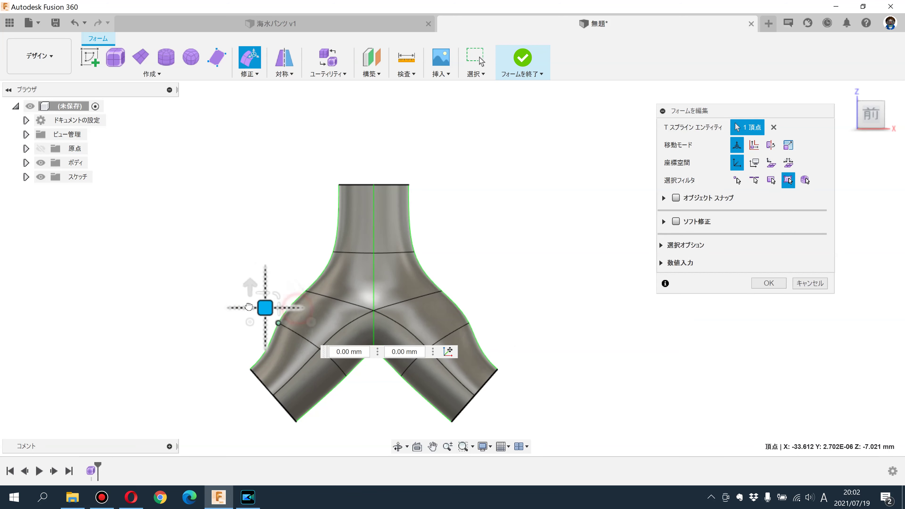
- Rotate and reposition the left leg opening, then pull its bottom vertex outward
double_click(262, 382)
drag(334, 396, 323, 361)
drag(297, 393, 308, 400)
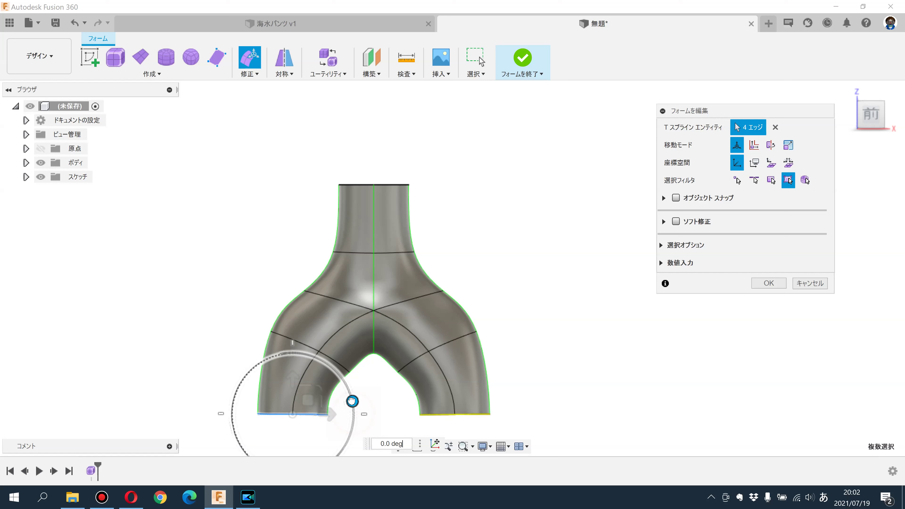
drag(308, 400, 319, 409)
click(168, 383)
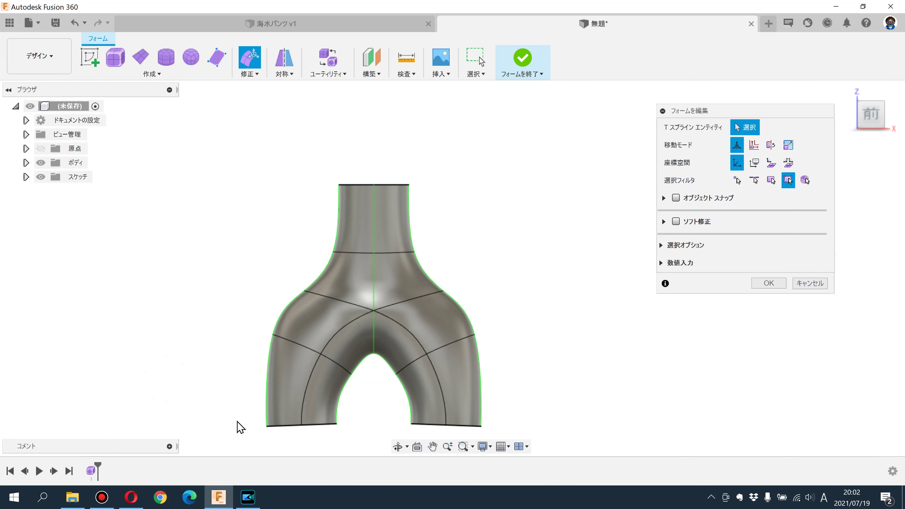
click(266, 427)
drag(252, 411, 219, 412)
key(Escape)
- Scale the upper tube loop wider and pull its left vertex outward, undoing an oversized top scale
double_click(348, 254)
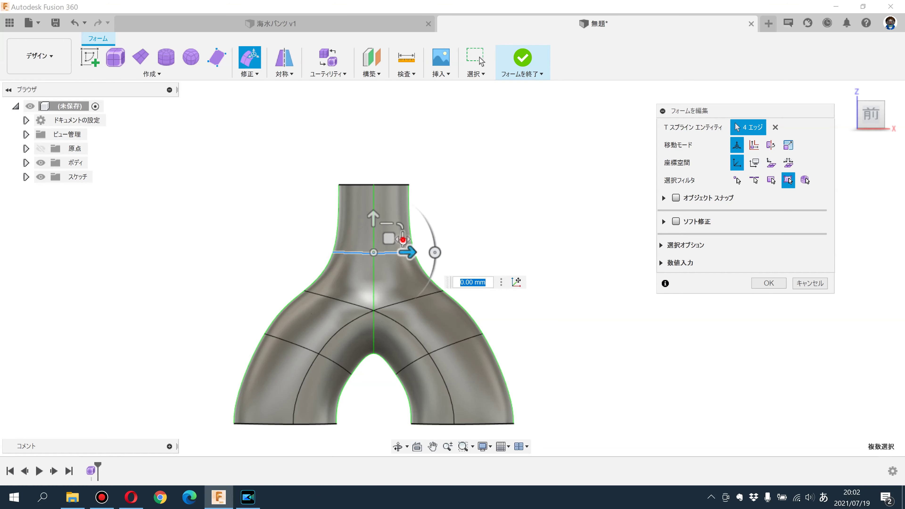
drag(403, 240, 320, 285)
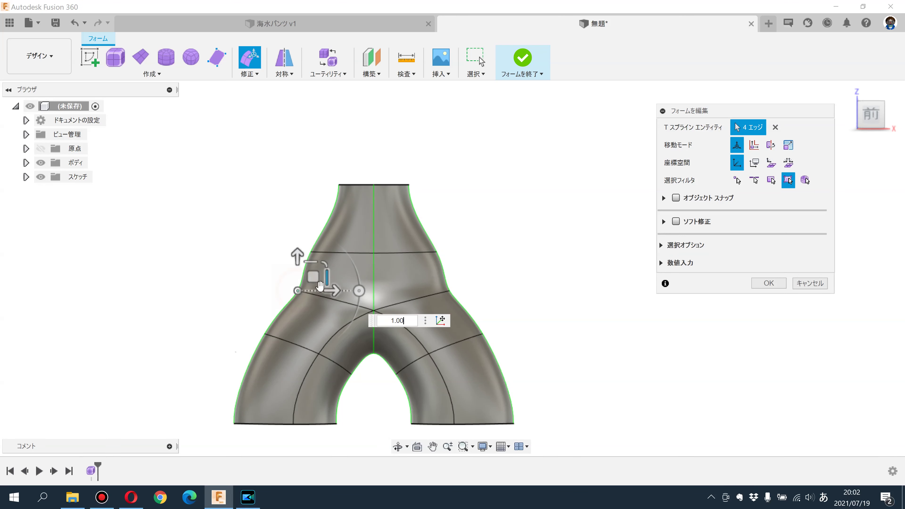
drag(297, 291, 271, 291)
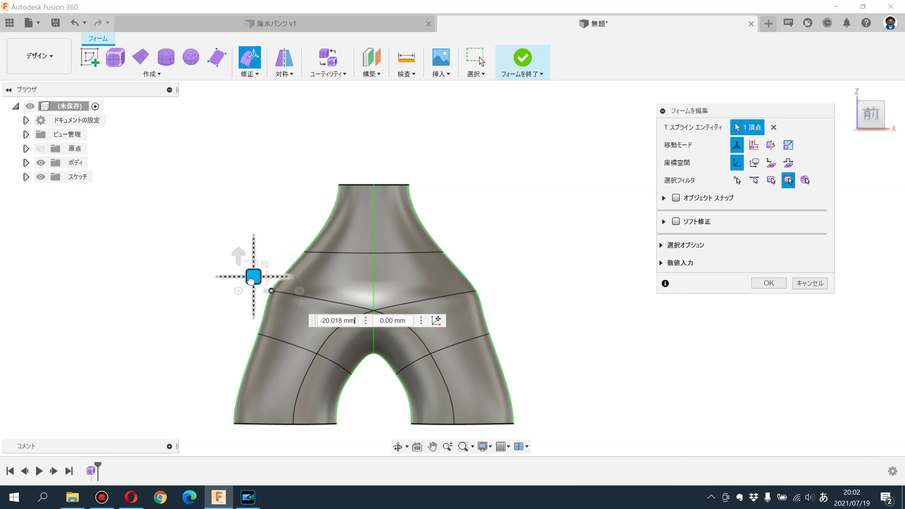
double_click(356, 184)
drag(429, 185, 451, 173)
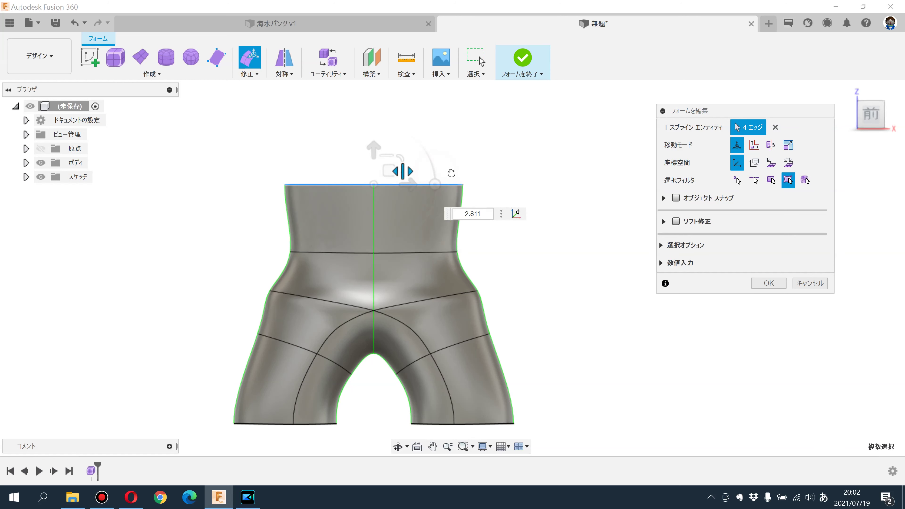
key(ctrl+z)
click(249, 255)
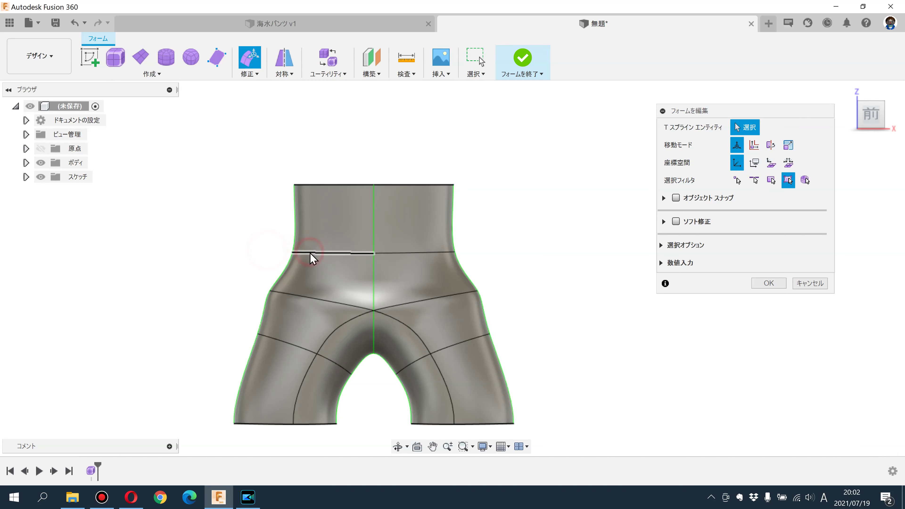
- Scale the waist loop moderately outward, reshape the left hip, and lower the top loop slightly
double_click(311, 254)
drag(389, 238, 406, 241)
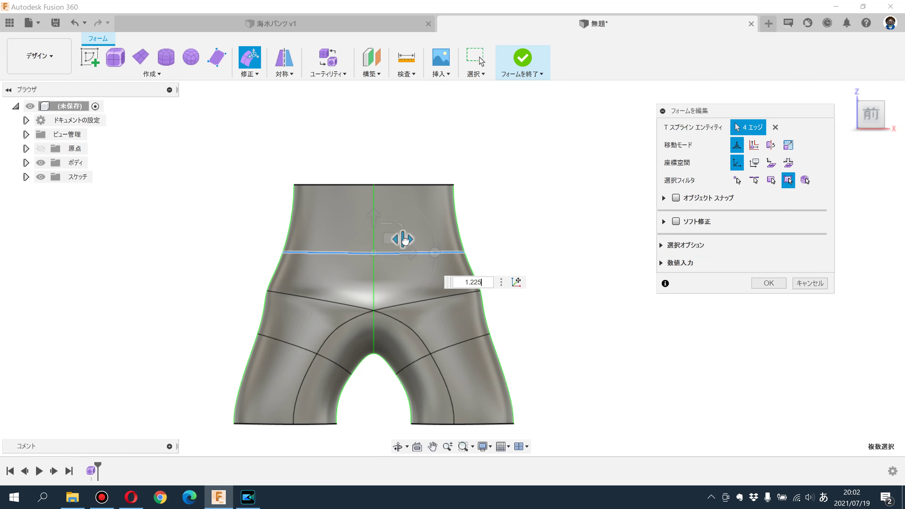
click(107, 265)
click(257, 334)
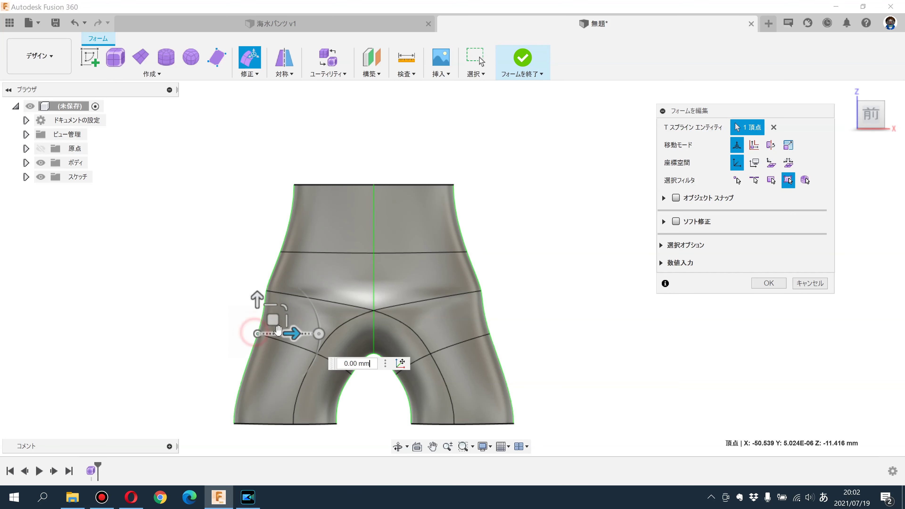
drag(258, 335, 256, 326)
click(122, 329)
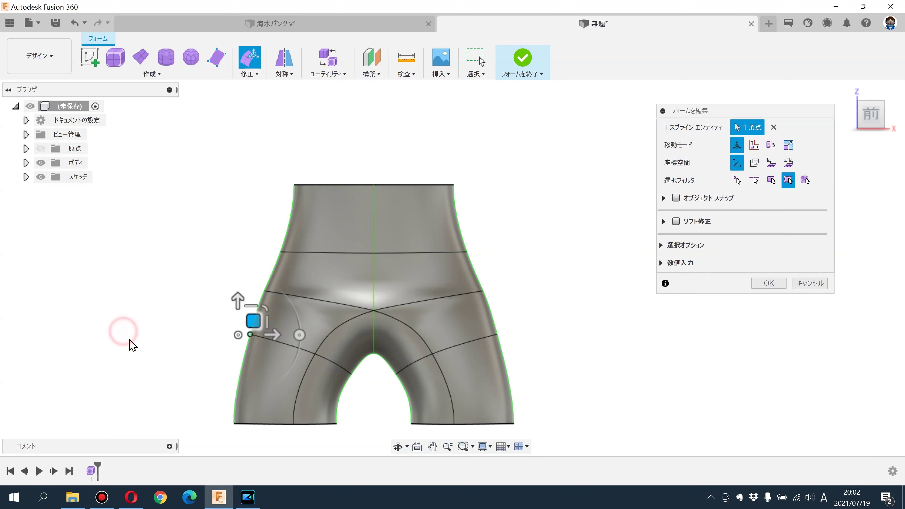
middle_drag(115, 332, 131, 336)
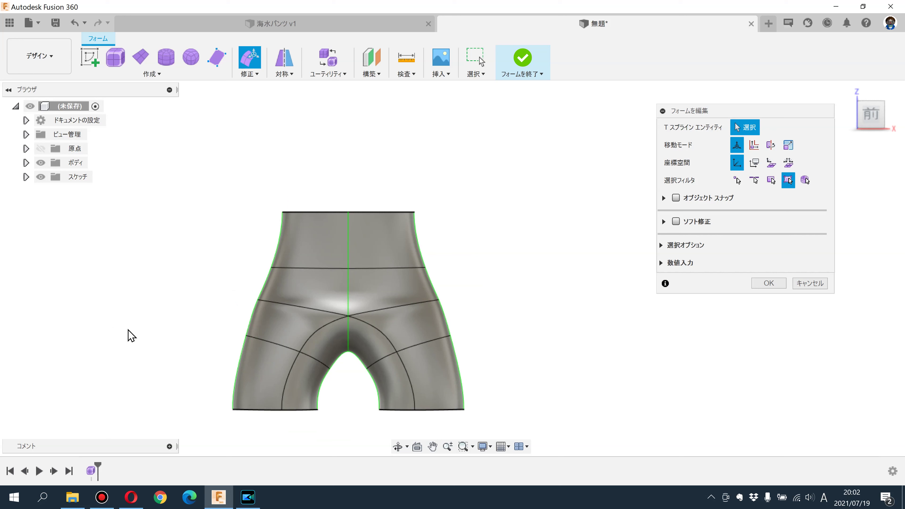
double_click(319, 212)
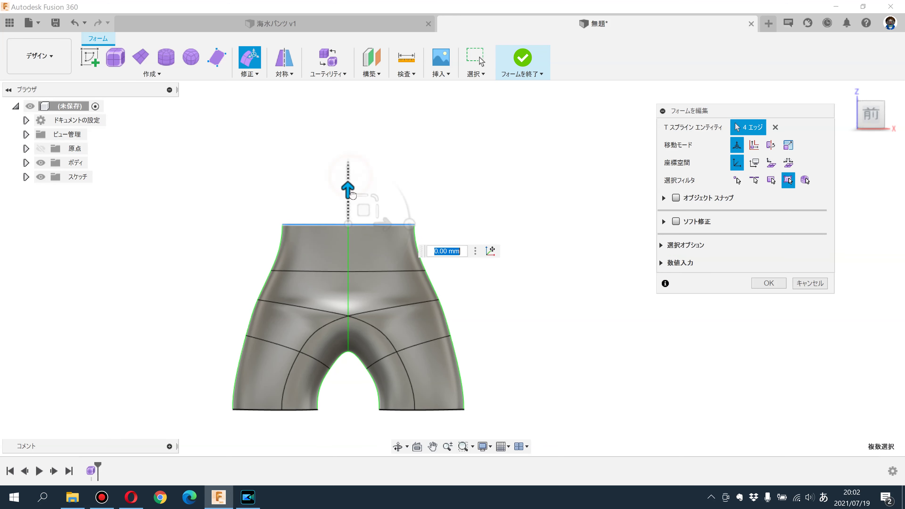
drag(352, 195, 349, 204)
click(224, 247)
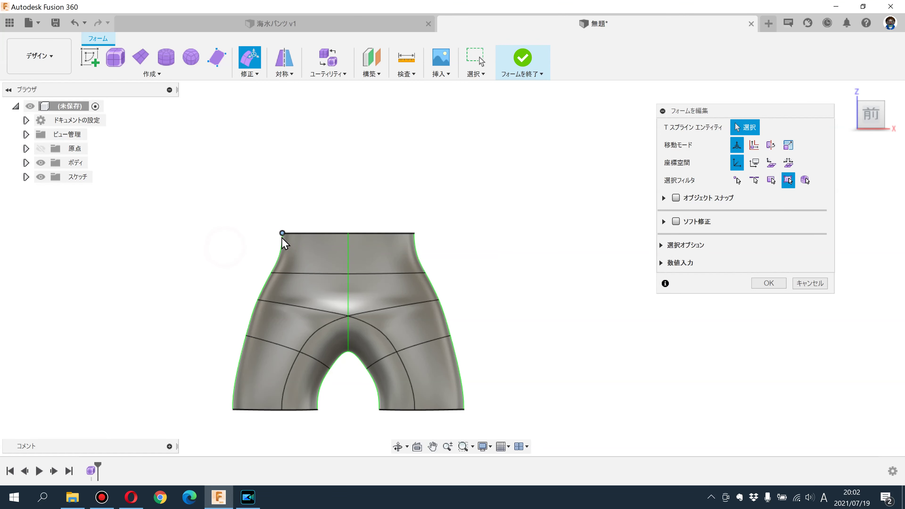
- Scale the entire shorts body wider
double_click(435, 306)
shift+middle_drag(434, 306, 288, 290)
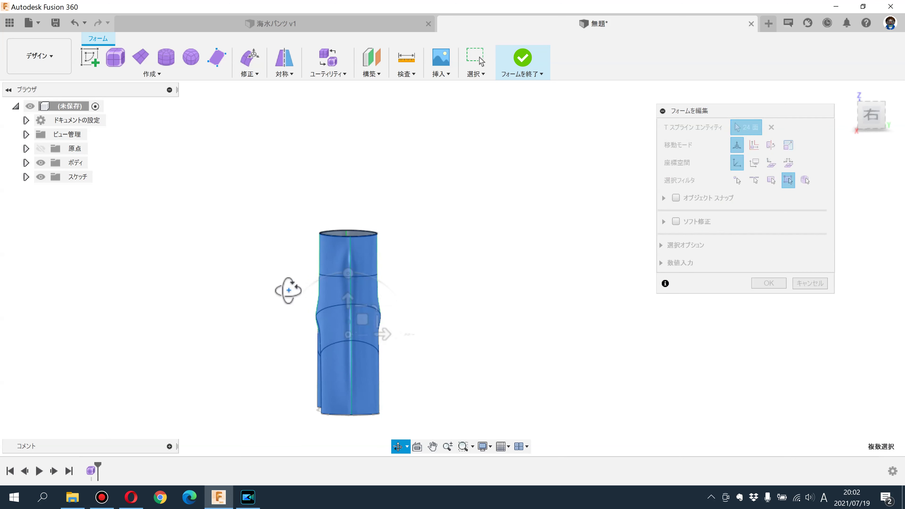
drag(377, 320, 197, 309)
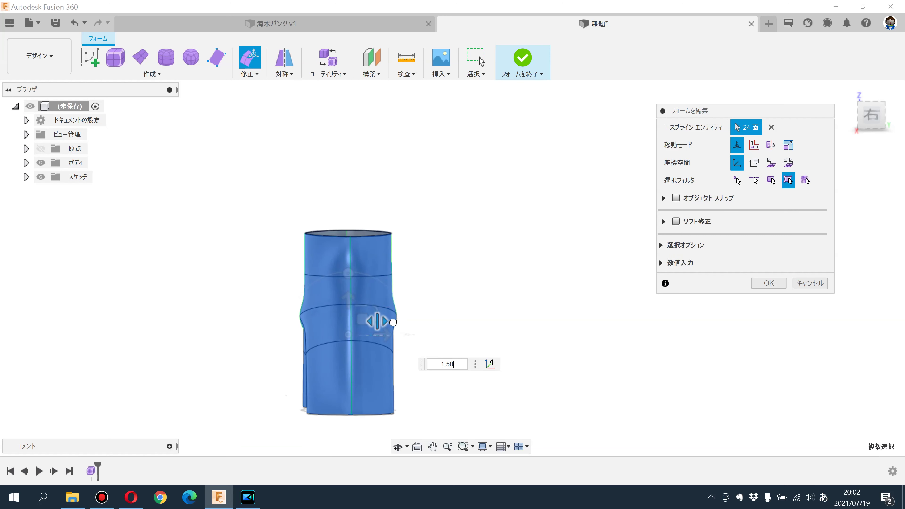
click(197, 310)
shift+middle_drag(186, 300, 302, 248)
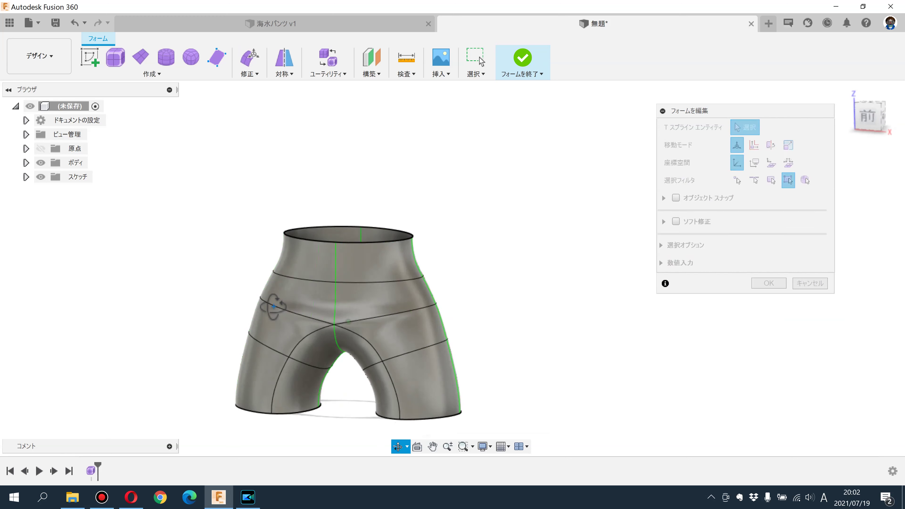
- Scale the top waistband loop outward and pull a left side vertex outward
double_click(290, 234)
drag(380, 220, 274, 293)
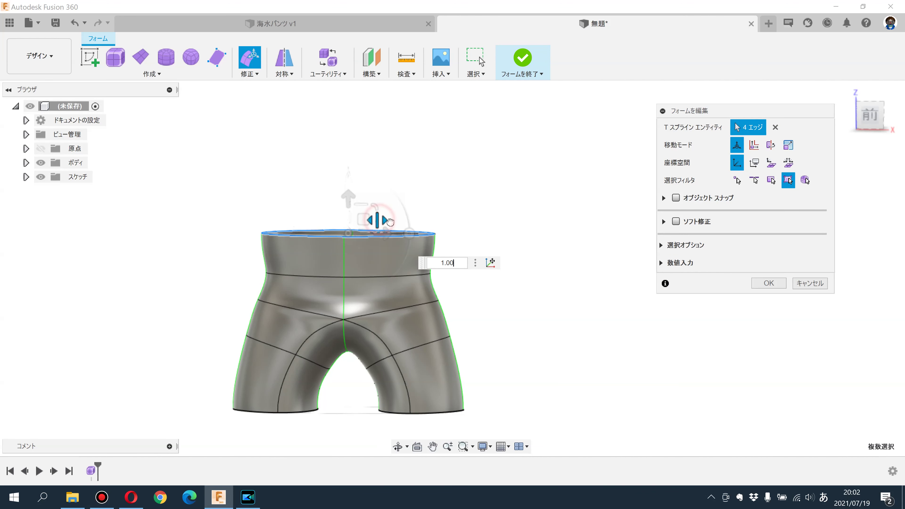
click(266, 273)
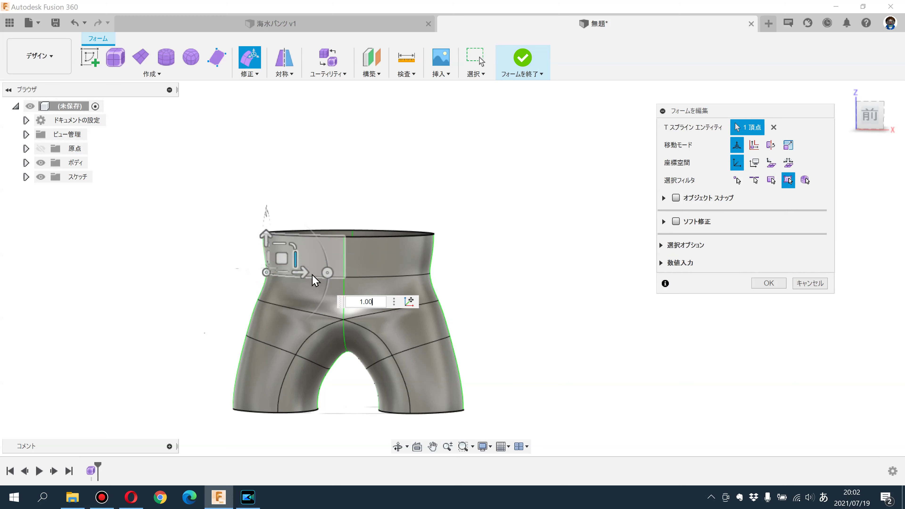
drag(301, 273, 281, 274)
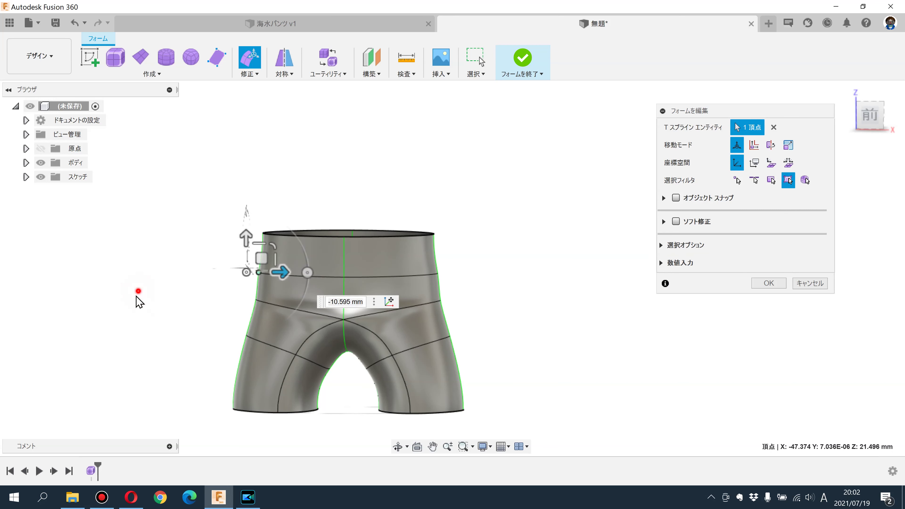
click(138, 295)
mouse_move(118, 299)
shift+middle_down()
mouse_move(120, 309)
mouse_move(176, 285)
mouse_move(192, 287)
shift+middle_up()
click(279, 282)
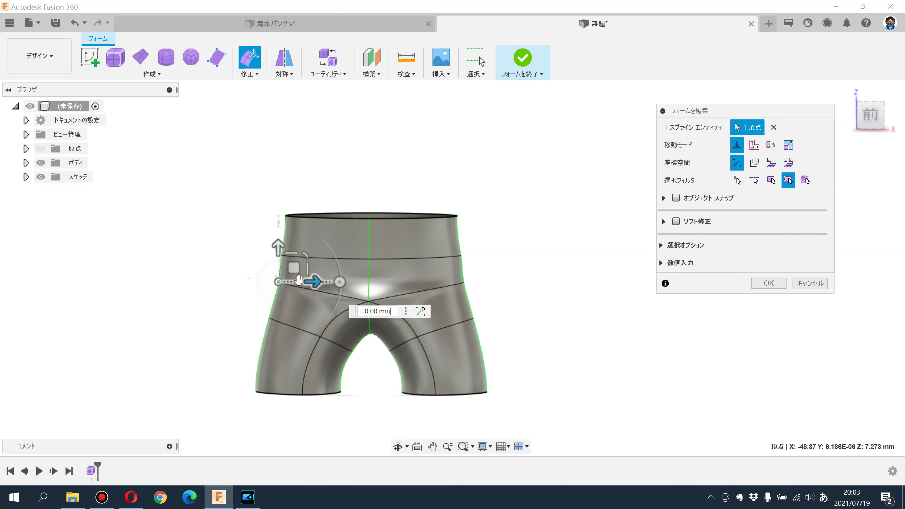
click(195, 307)
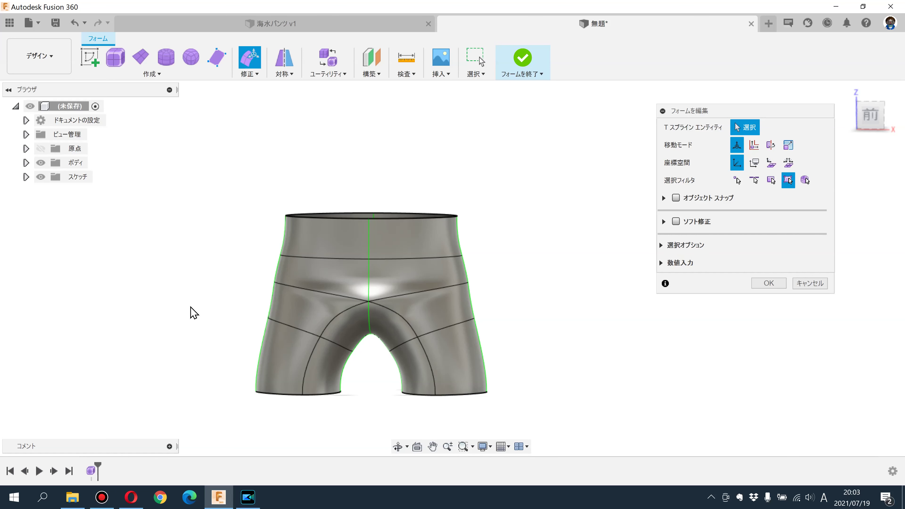
- In box display, move the left hip, bottom leg corner and upper waist vertices leftward
key(1)
mouse_move(188, 312)
shift+middle_down()
mouse_move(177, 310)
mouse_move(192, 307)
shift+middle_up()
click(870, 114)
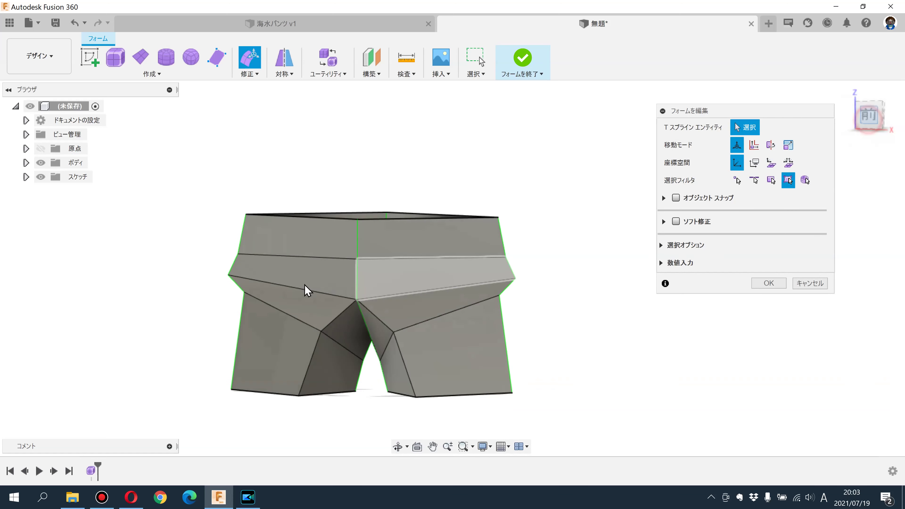
click(245, 293)
drag(282, 295, 261, 295)
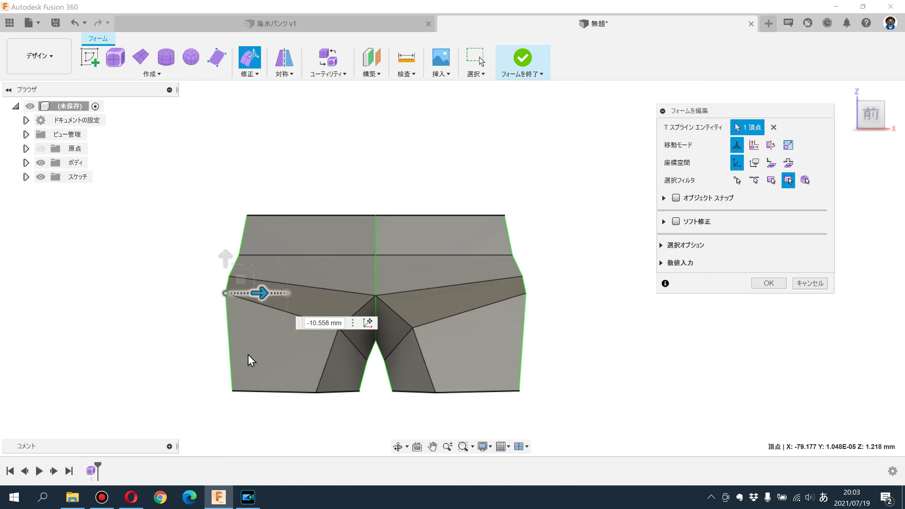
click(230, 391)
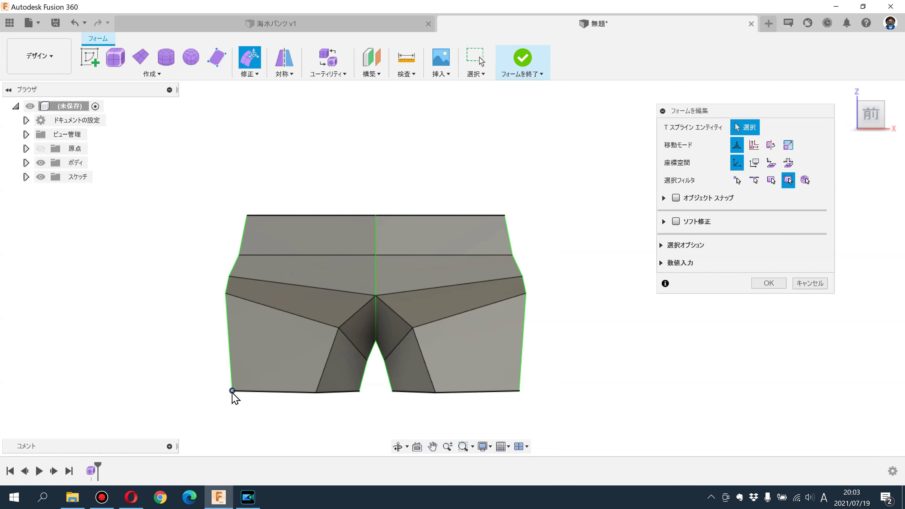
click(232, 390)
drag(265, 391, 247, 391)
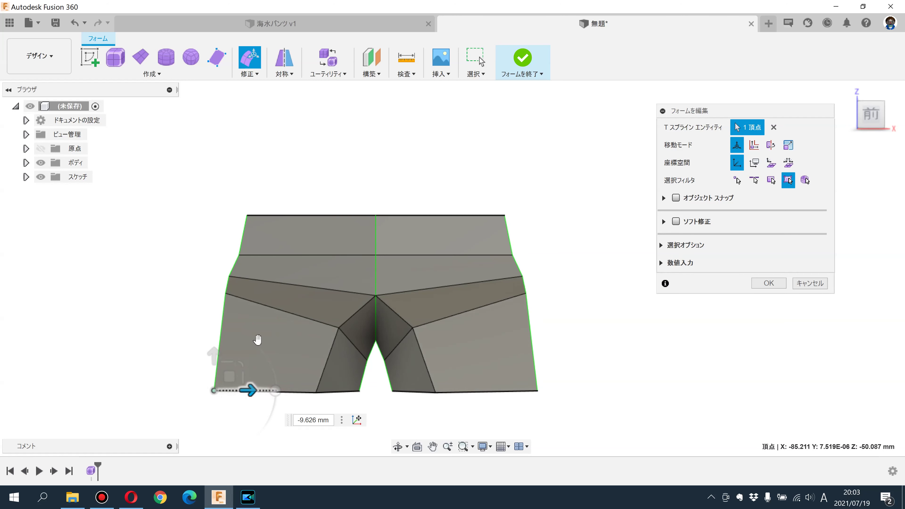
click(239, 255)
drag(273, 255, 267, 255)
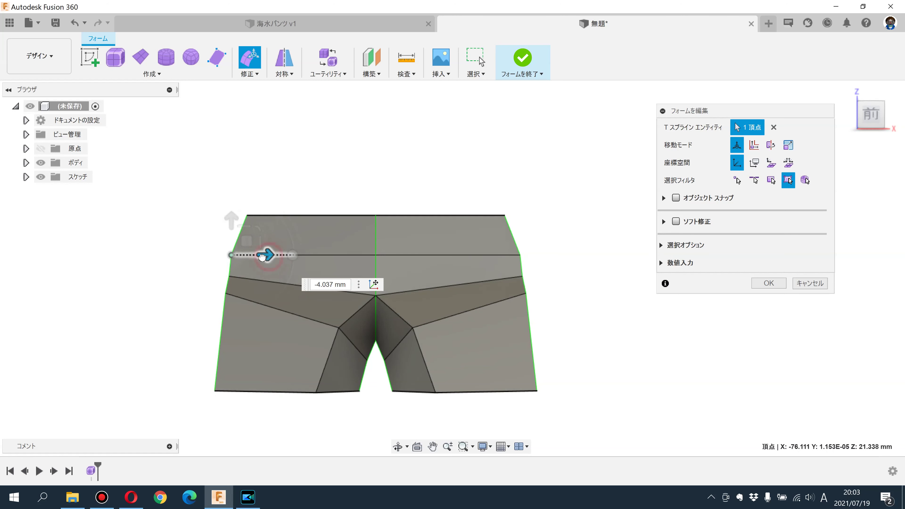
click(153, 313)
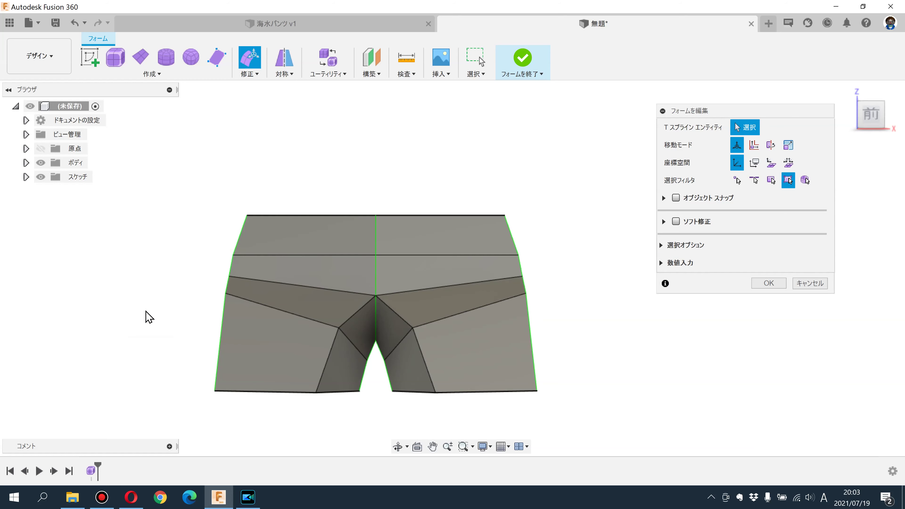
- Compare smooth and box displays by toggling Alt+3 and Alt+1
key(alt+3)
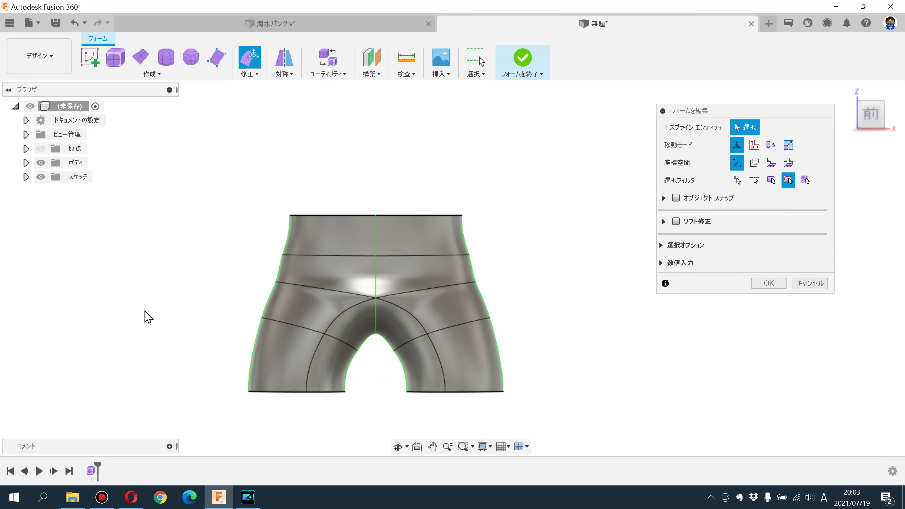
key(super)
key(Escape)
key(alt+1)
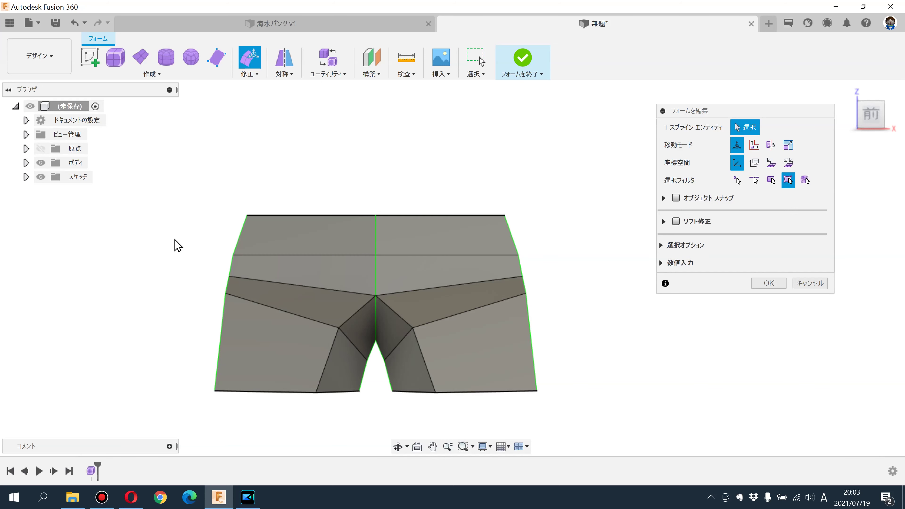
key(super)
key(Escape)
key(alt+3)
- Undo the last two form edits, then redo both
click(74, 23)
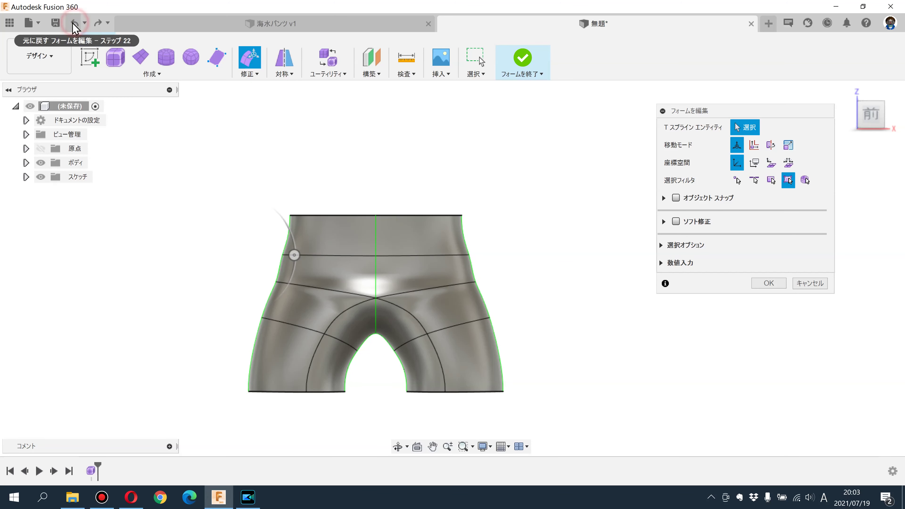
click(70, 25)
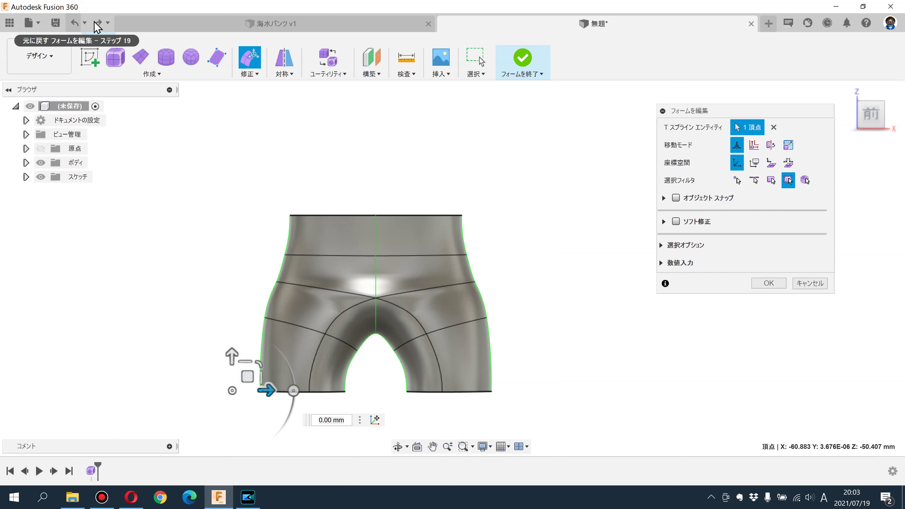
click(96, 24)
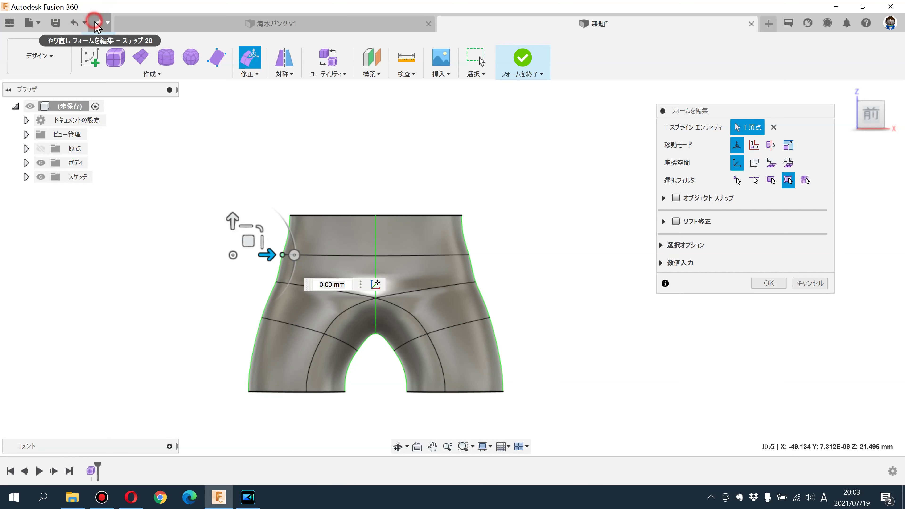
click(96, 23)
- Orbit to a three-quarter view, reset to front, and switch to the 海水パンツ v1 document
mouse_move(238, 274)
shift+middle_down()
mouse_move(218, 269)
mouse_move(474, 266)
shift+middle_up()
mouse_move(485, 297)
shift+middle_down()
mouse_move(482, 287)
mouse_move(422, 283)
mouse_move(488, 273)
mouse_move(723, 172)
shift+middle_up()
click(879, 126)
click(257, 28)
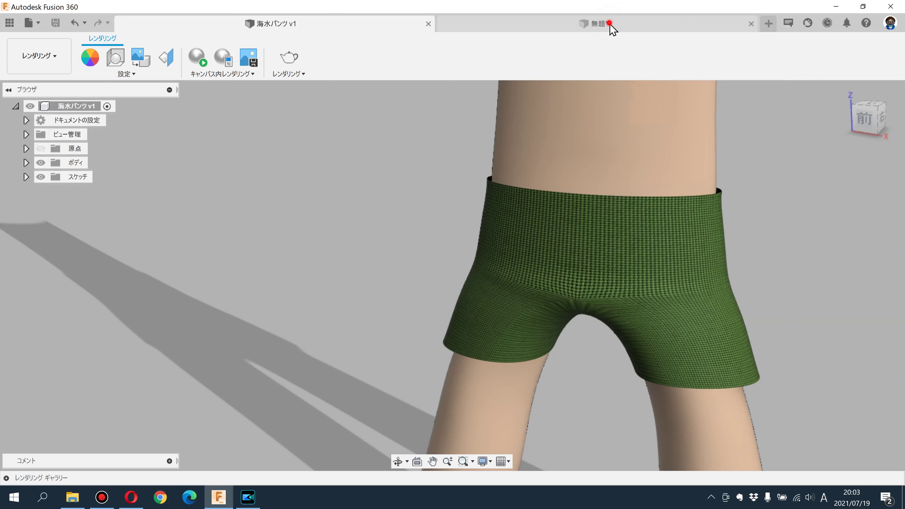
- In the untitled design, nudge two leg-opening vertices outward and apply the form edits
click(615, 25)
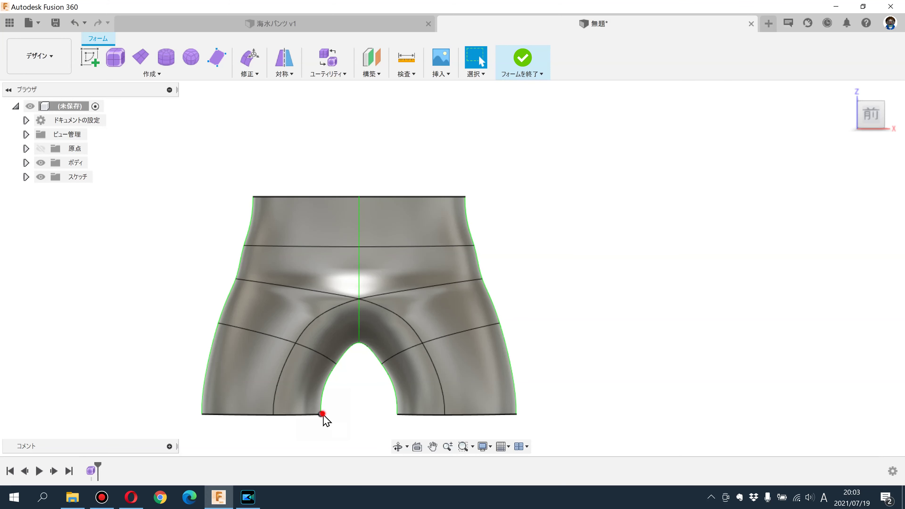
click(246, 68)
drag(356, 413, 367, 419)
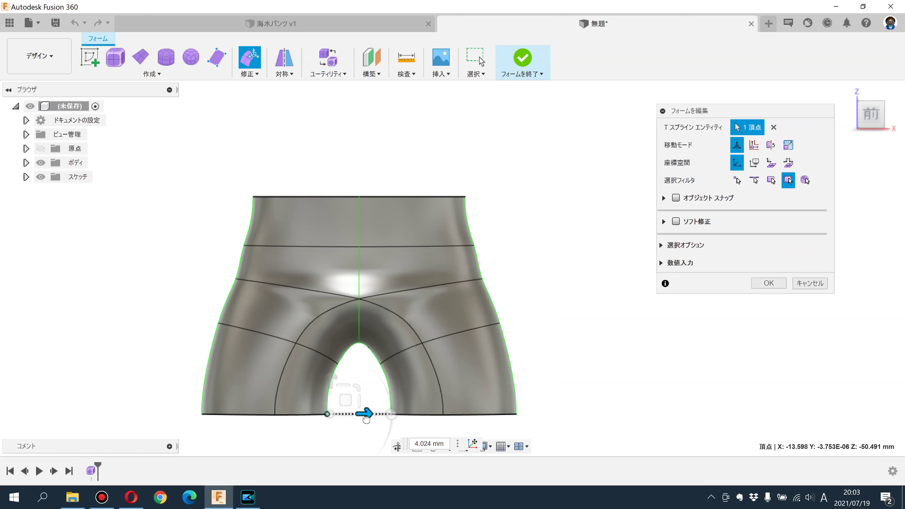
click(552, 388)
mouse_move(552, 388)
shift+middle_down()
mouse_move(552, 287)
mouse_move(545, 329)
mouse_move(509, 370)
mouse_move(422, 373)
mouse_move(634, 368)
mouse_move(620, 367)
shift+middle_up()
click(414, 258)
drag(377, 258, 394, 260)
mouse_move(493, 337)
shift+middle_down()
mouse_move(368, 346)
mouse_move(564, 368)
shift+middle_up()
click(769, 283)
mouse_move(692, 304)
shift+middle_down()
mouse_move(667, 304)
mouse_move(681, 311)
mouse_move(650, 300)
mouse_move(647, 275)
shift+middle_up()
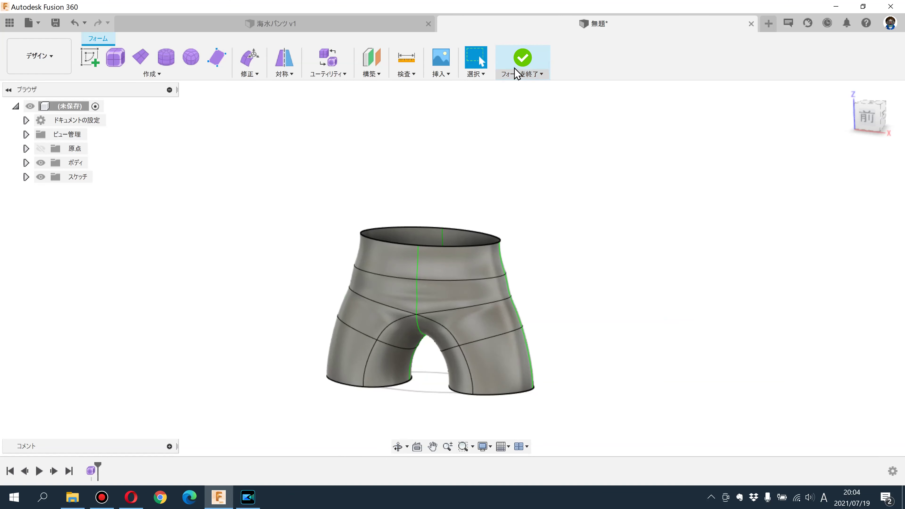
- Switch to the Render workspace and apply the Fabric (Green) appearance to the shorts body
click(39, 56)
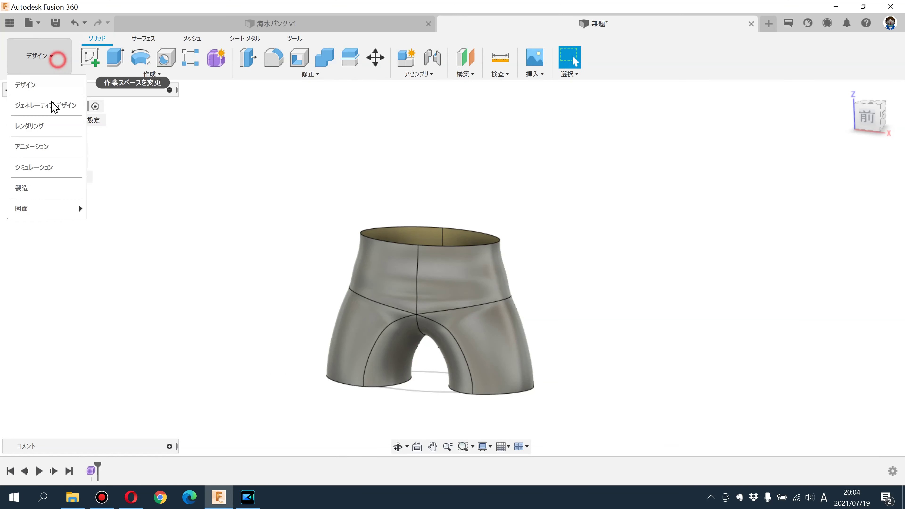
click(14, 123)
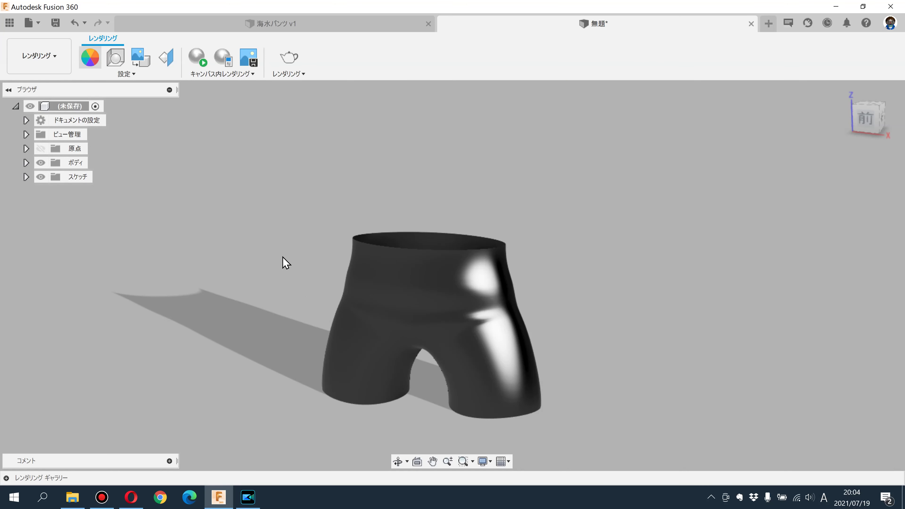
key(a)
scroll(685, 414, down, 3)
scroll(685, 403, down, 3)
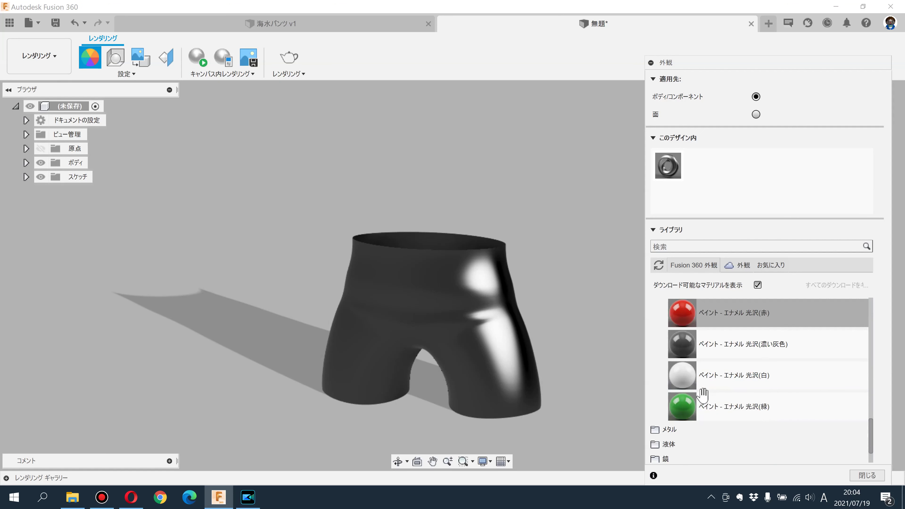
drag(685, 402, 505, 358)
shift+middle_drag(572, 313, 582, 308)
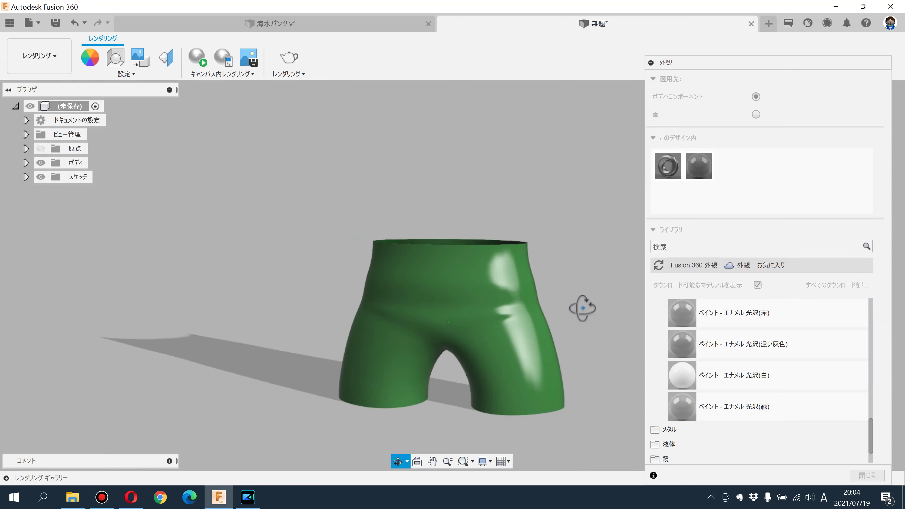
scroll(699, 330, up, 5)
scroll(699, 332, up, 5)
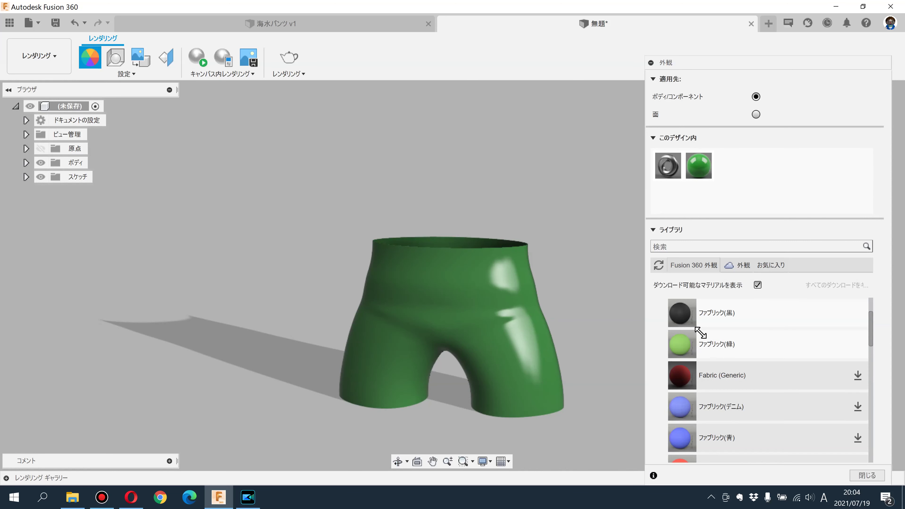
drag(698, 342, 531, 352)
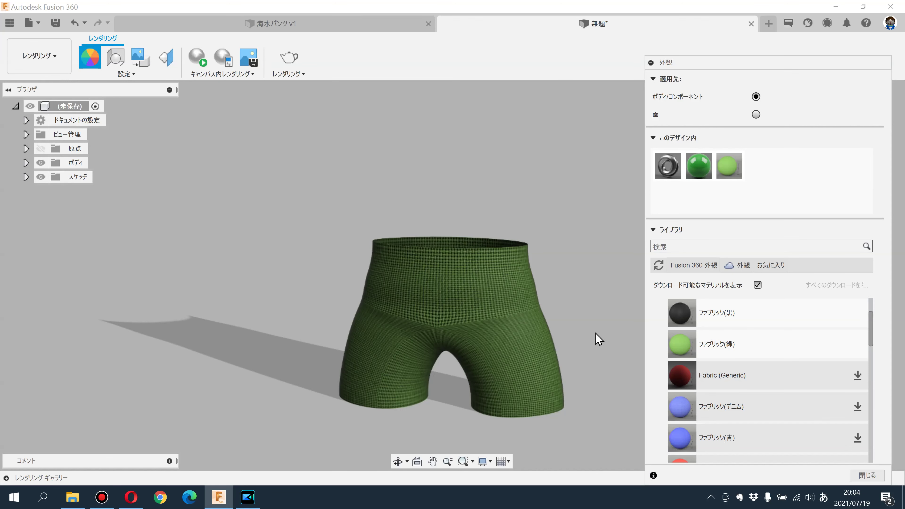
middle_drag(592, 333, 604, 326)
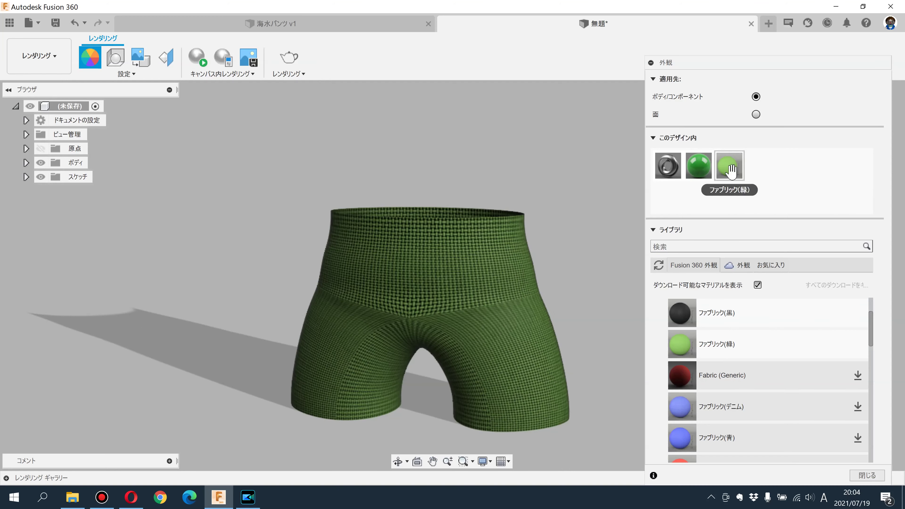
scroll(710, 376, down, 5)
scroll(711, 373, up, 2)
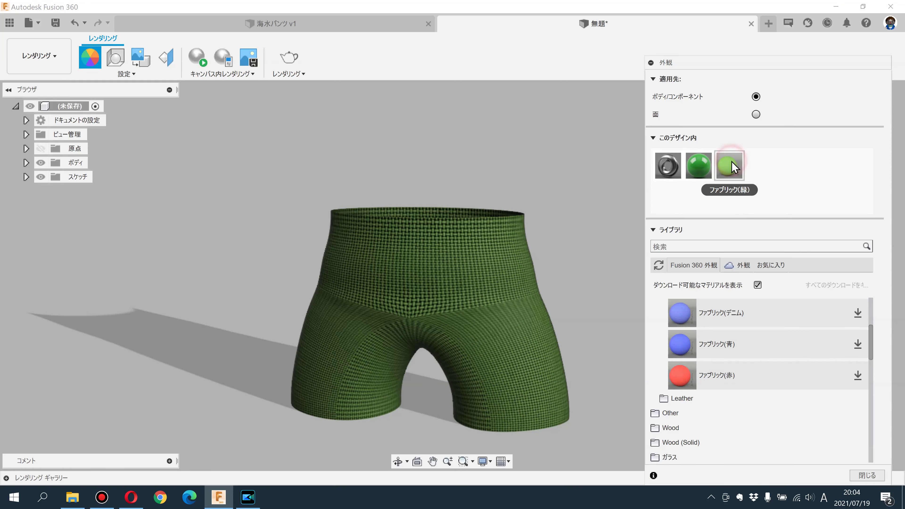
- Set the green fabric's texture scale to 42 for a fine weave and close the appearance library
double_click(731, 167)
click(616, 89)
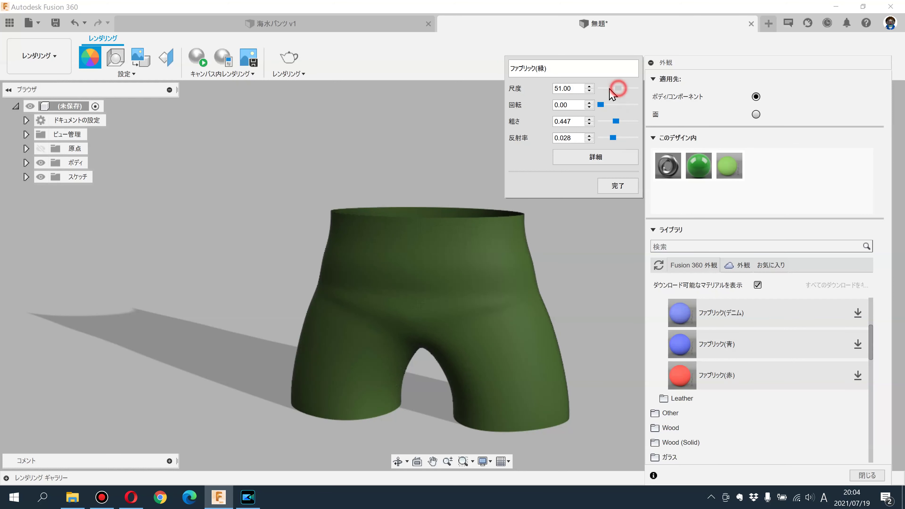
drag(620, 96, 622, 103)
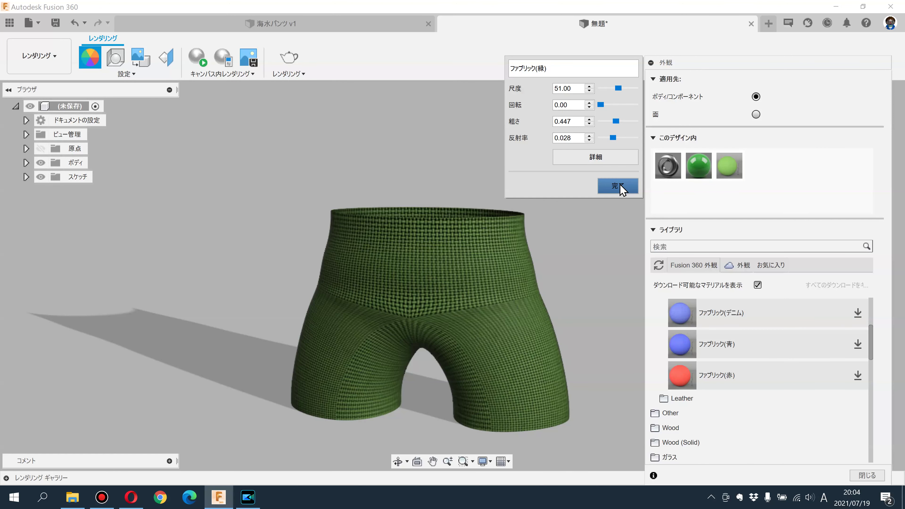
click(617, 88)
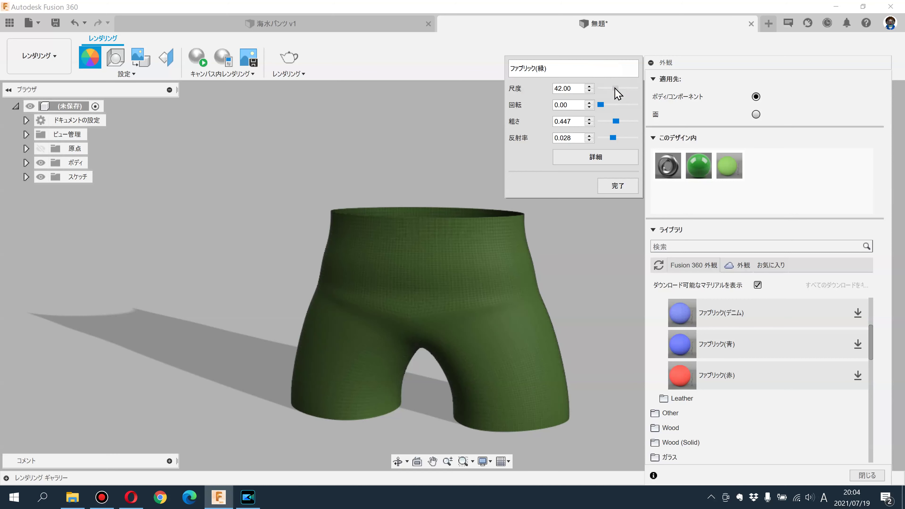
click(624, 189)
key(Escape)
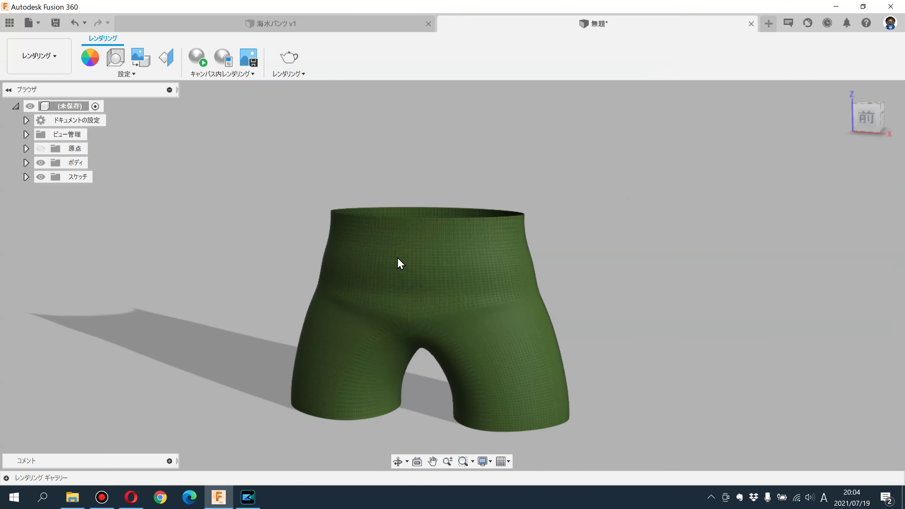
mouse_move(605, 267)
middle_down()
mouse_move(720, 271)
mouse_move(698, 272)
middle_up()
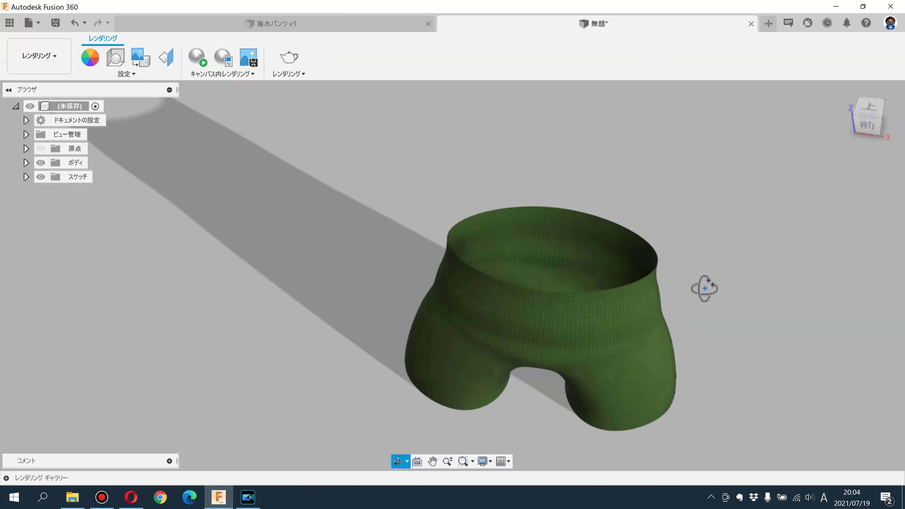
click(196, 23)
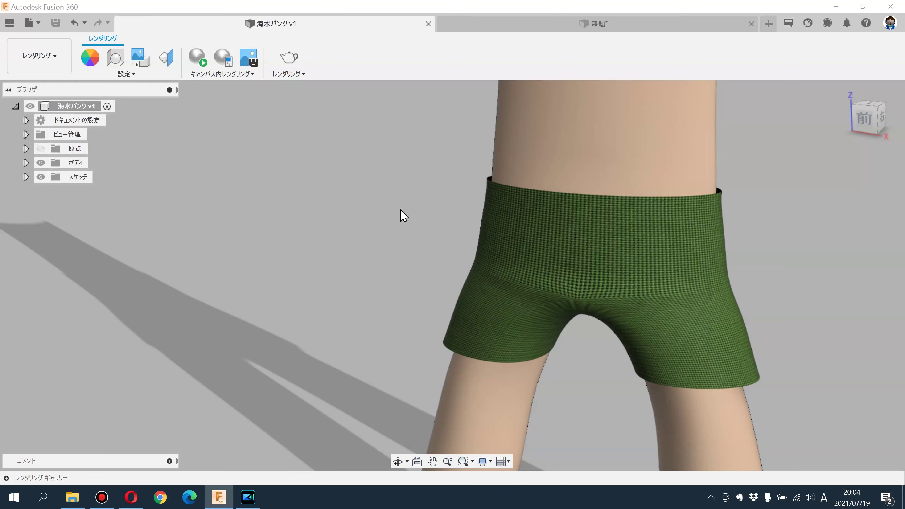
scroll(372, 232, down, 5)
mouse_move(360, 217)
shift+middle_down()
mouse_move(344, 291)
mouse_move(342, 245)
mouse_move(361, 152)
mouse_move(359, 192)
mouse_move(431, 190)
mouse_move(404, 192)
mouse_move(431, 213)
mouse_move(424, 200)
shift+middle_up()
scroll(364, 200, up, 3)
scroll(364, 203, up, 3)
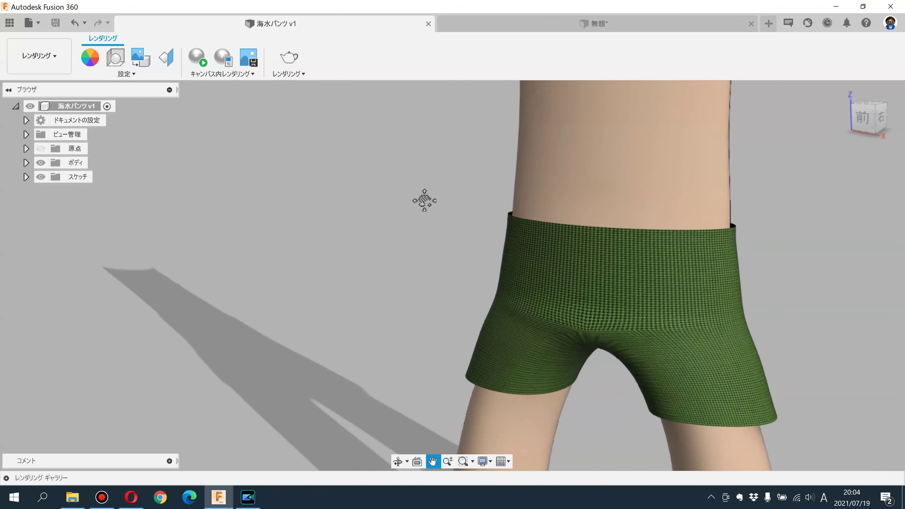
click(515, 23)
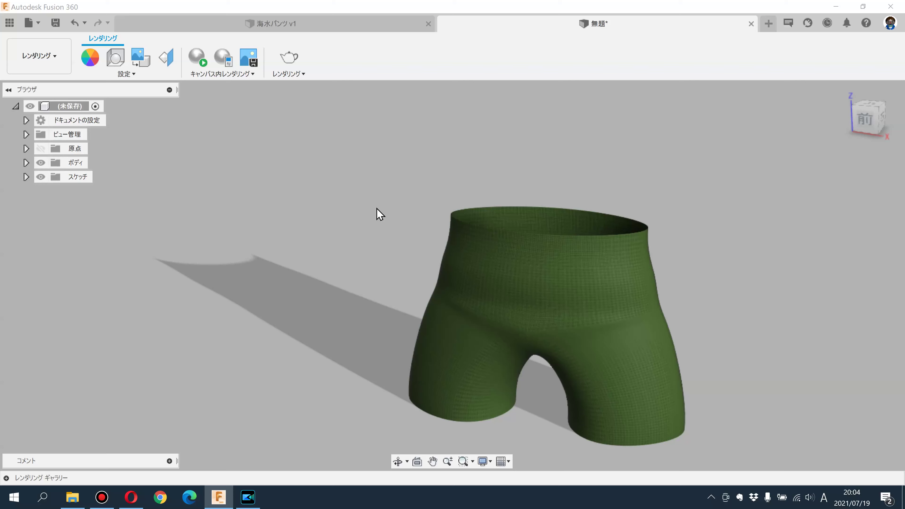
click(39, 57)
- Return to the Design workspace in front view and start a sketch on the front plane
click(40, 86)
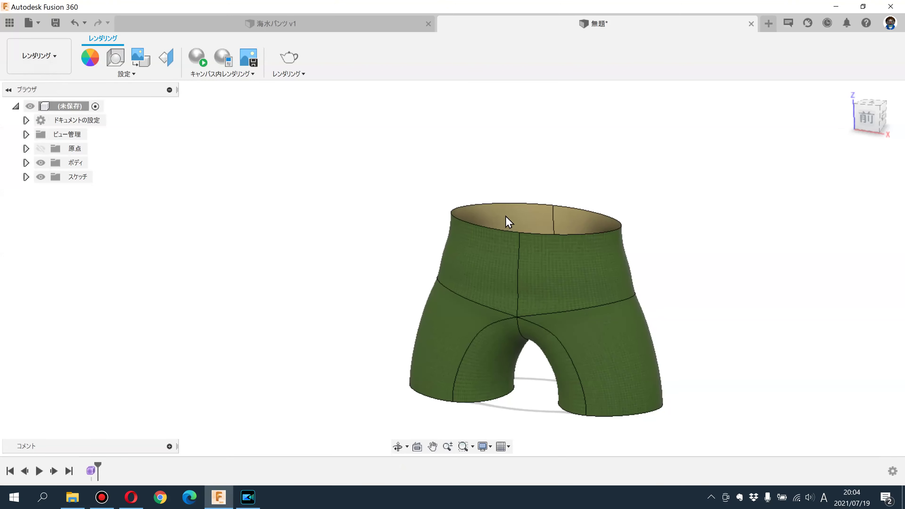
click(863, 121)
click(216, 57)
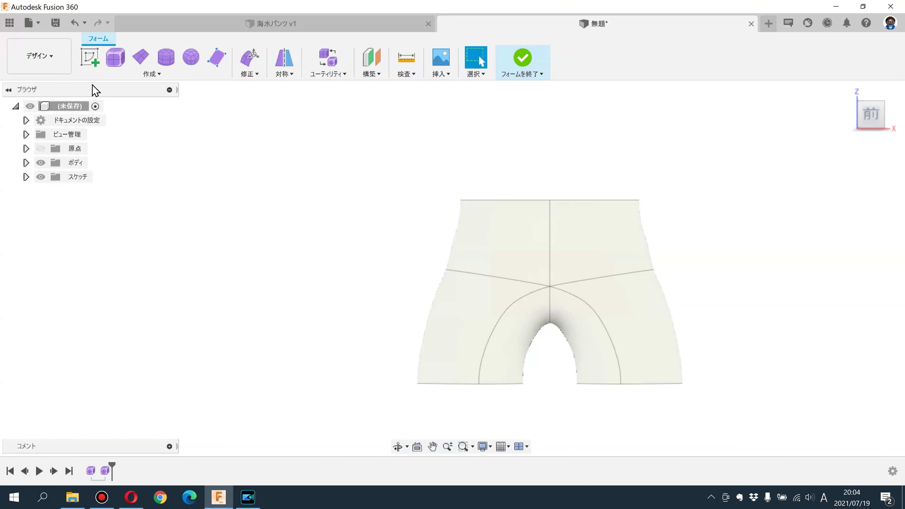
click(93, 60)
click(588, 253)
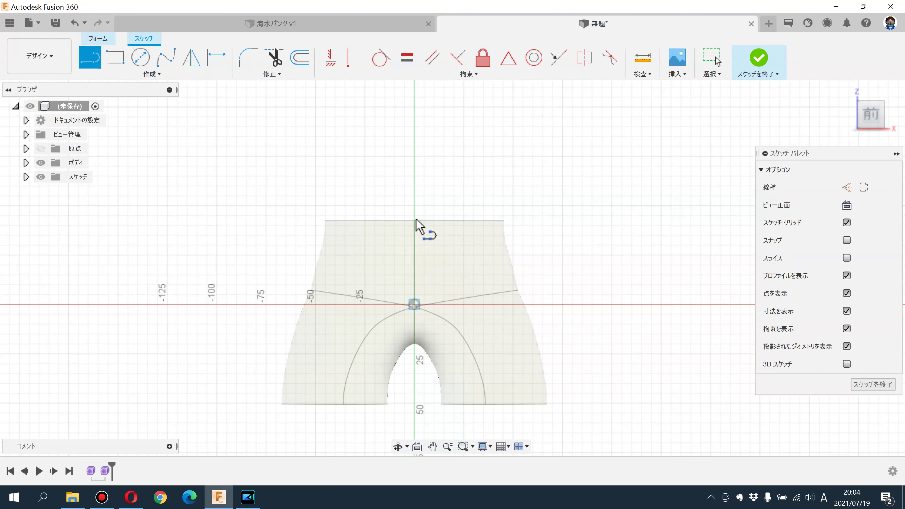
- Draw a vertical centre line and a diagonal line ending below the left leg
click(415, 148)
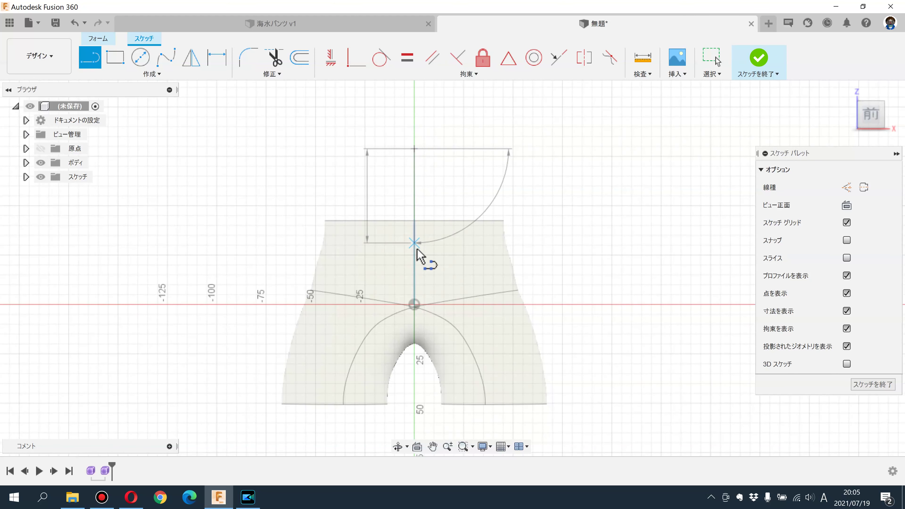
click(415, 264)
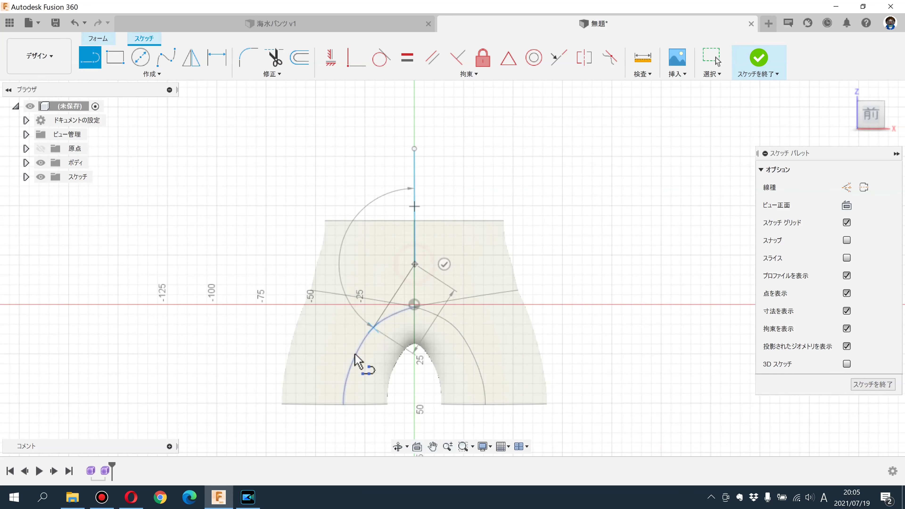
click(313, 448)
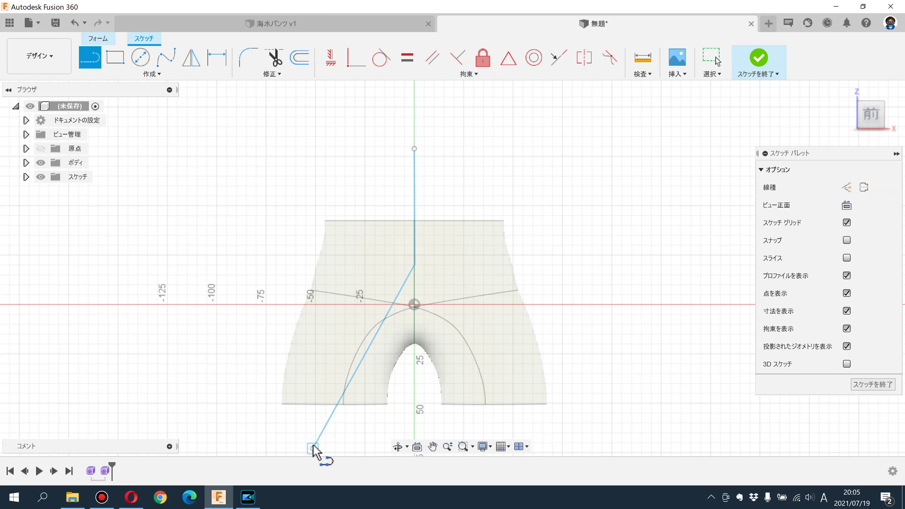
key(Escape)
- Mirror the diagonal about the vertical line and spread both leg lines farther out and down
click(192, 58)
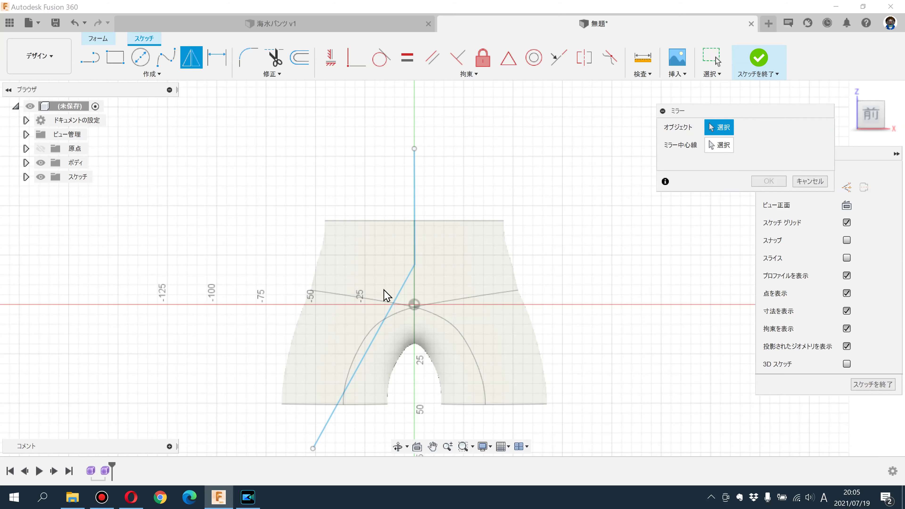
click(395, 296)
click(722, 144)
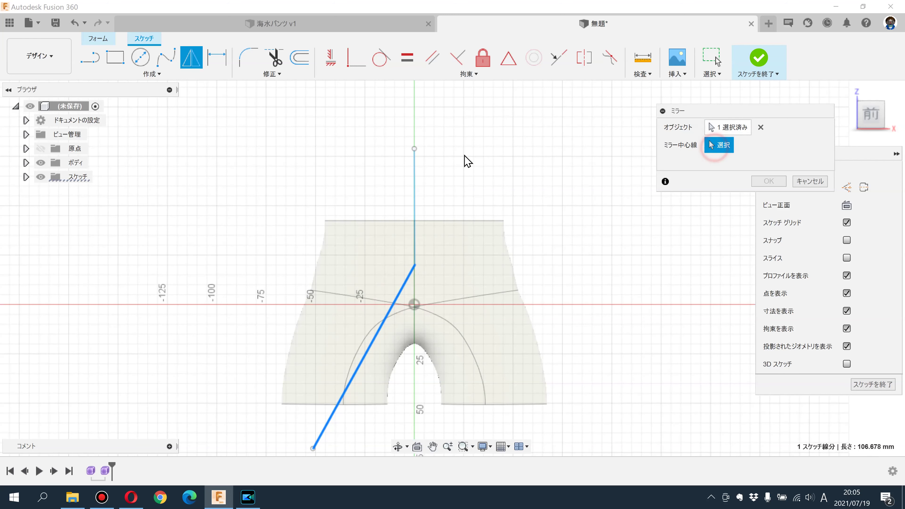
click(414, 183)
click(764, 181)
scroll(511, 166, down, 3)
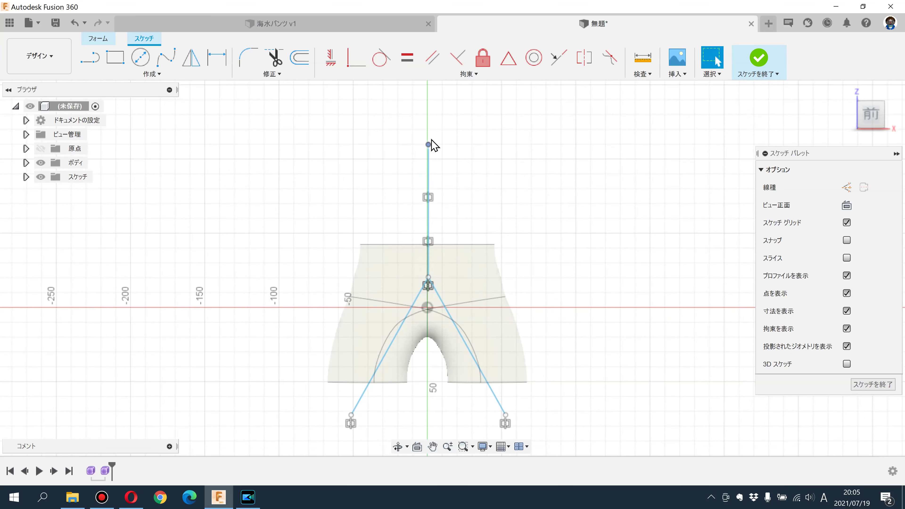
middle_drag(545, 197, 538, 122)
drag(346, 360, 330, 380)
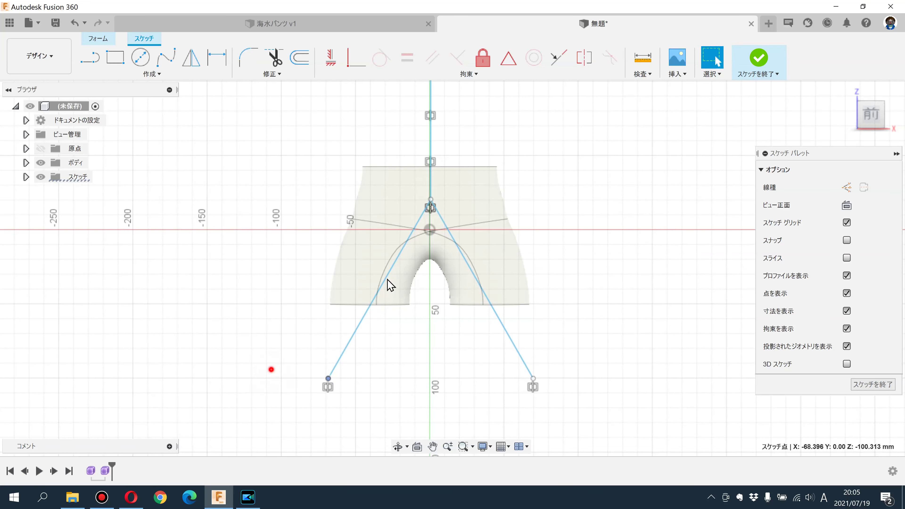
click(271, 370)
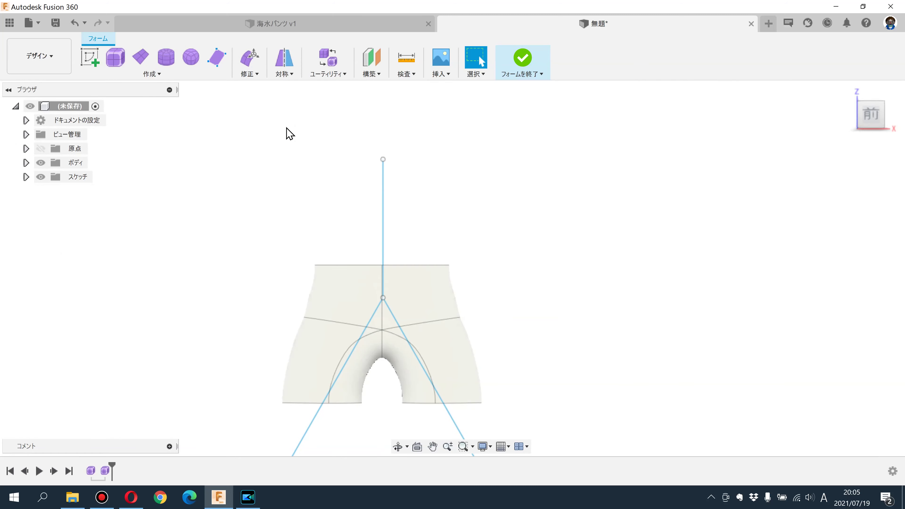
- Create a 40 mm T-spline pipe along both Y-shaped path lines
click(176, 75)
click(99, 170)
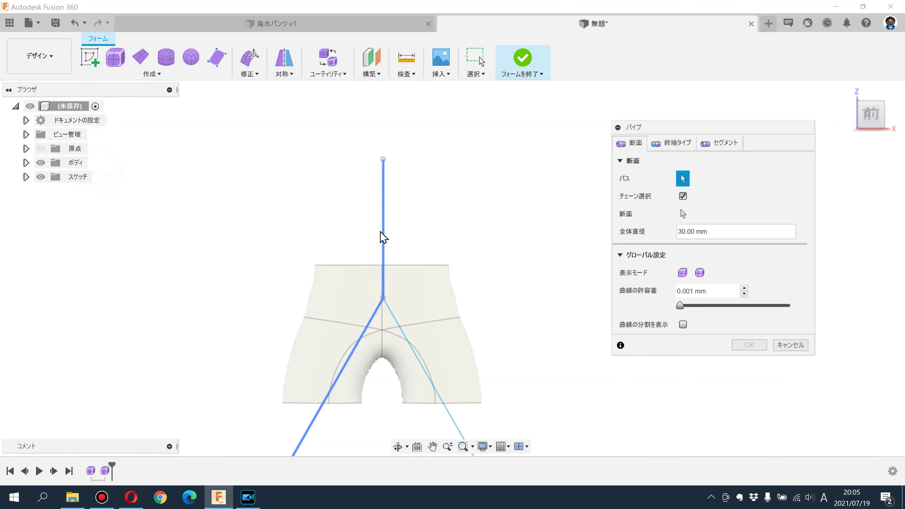
click(383, 231)
click(392, 314)
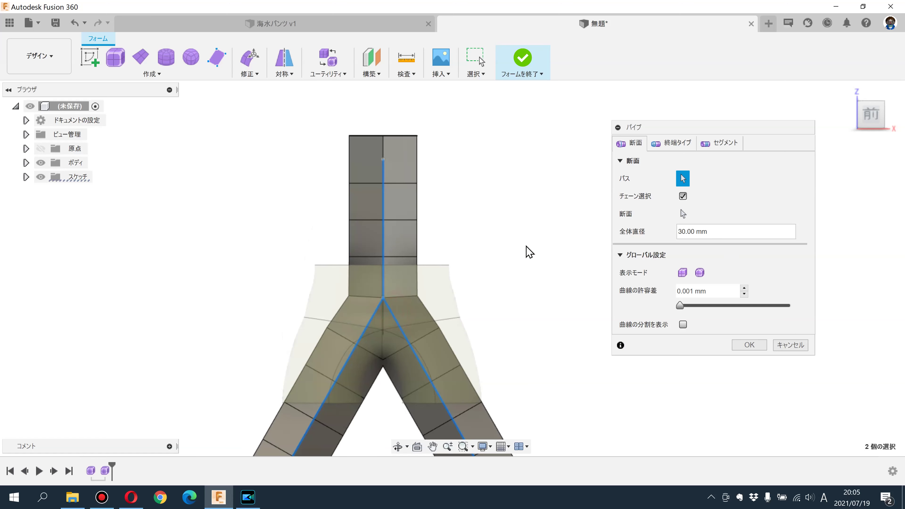
click(701, 272)
text(40)
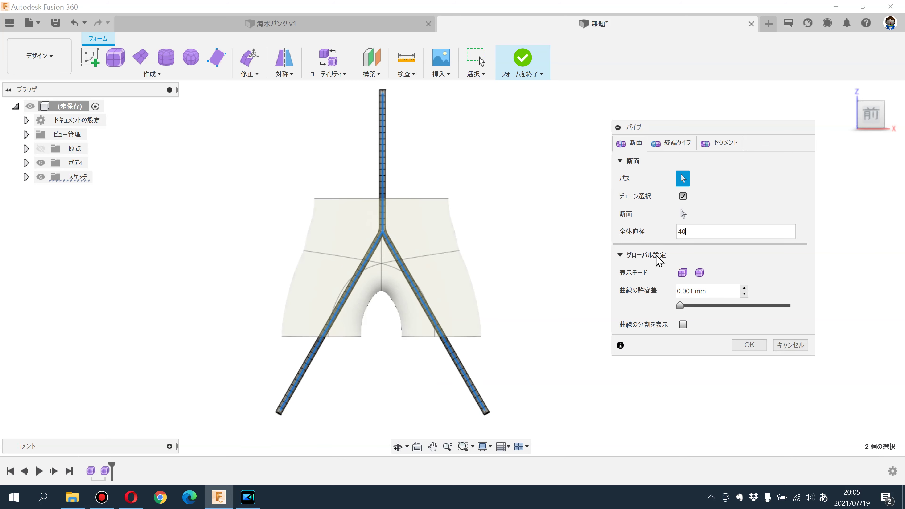
key(Return)
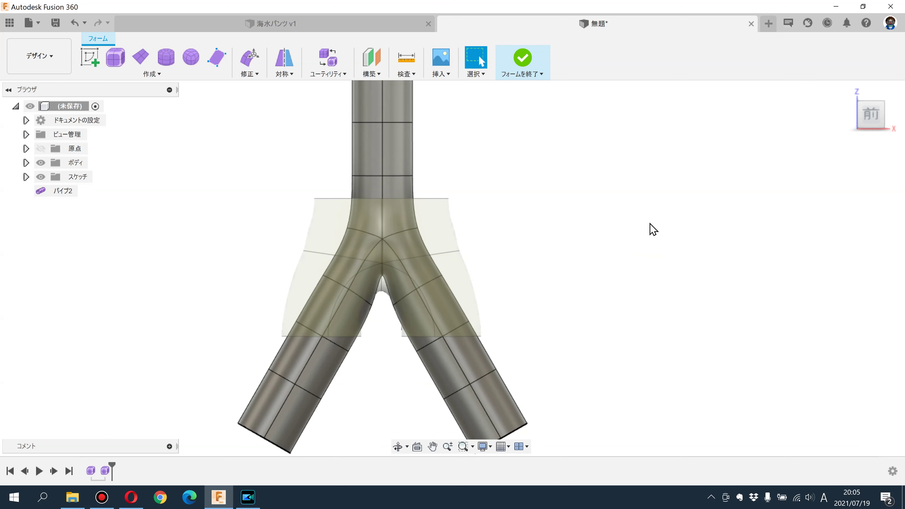
scroll(628, 262, down, 2)
- Apply Mirror - Internal symmetry to paired pipe faces across the centre, then return to front view
click(251, 66)
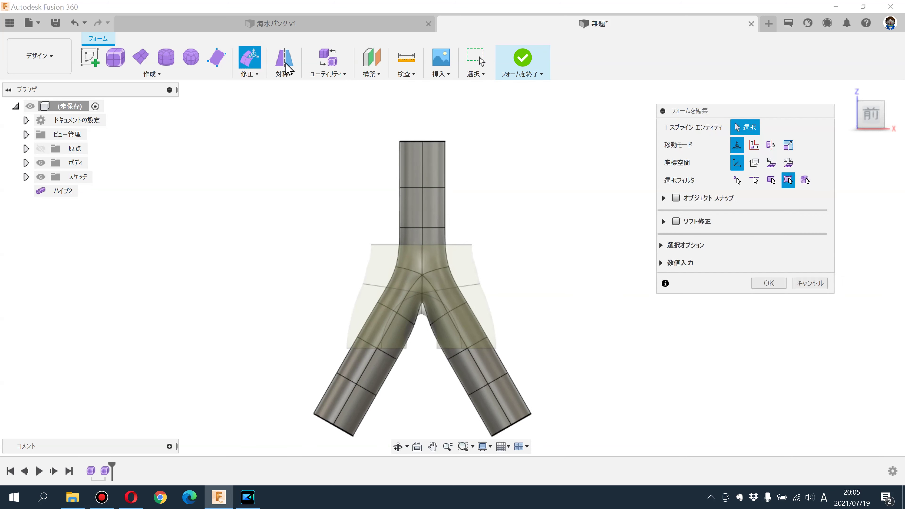
click(288, 68)
click(411, 202)
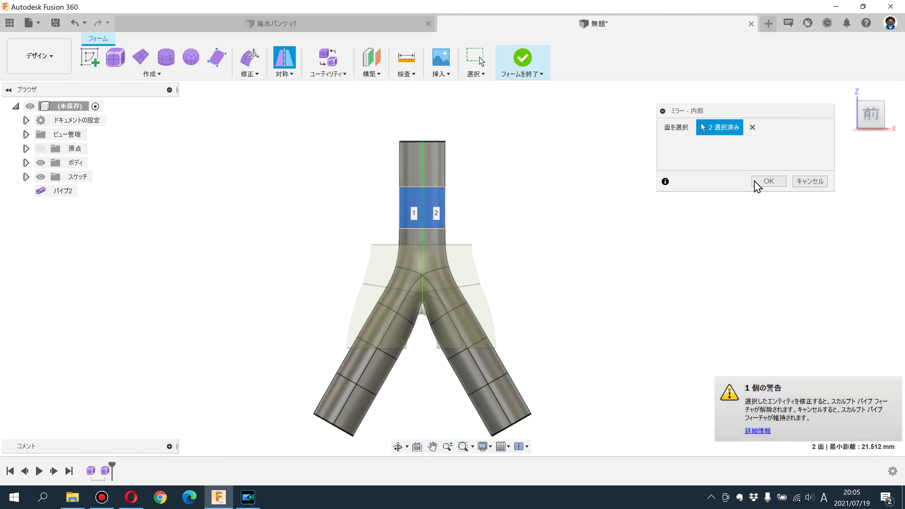
click(769, 177)
shift+middle_drag(547, 231, 436, 243)
click(285, 60)
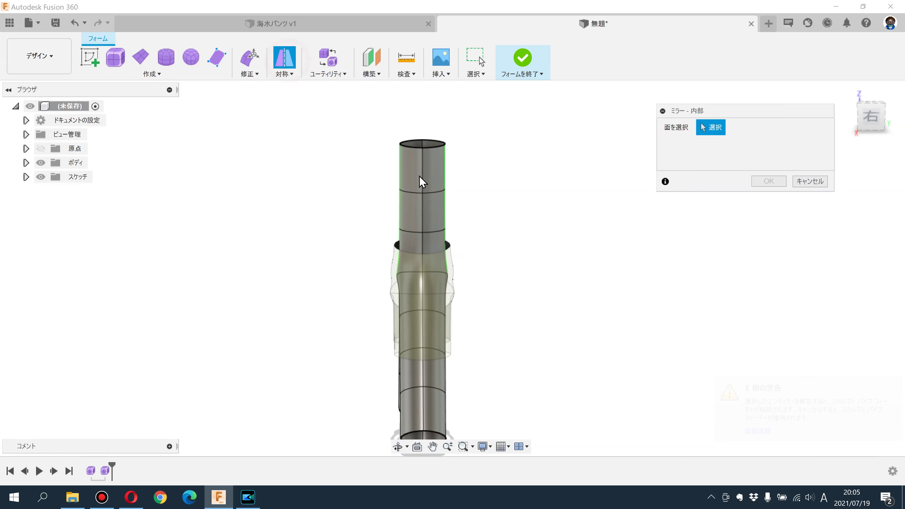
click(428, 176)
click(777, 181)
shift+middle_drag(734, 200, 652, 204)
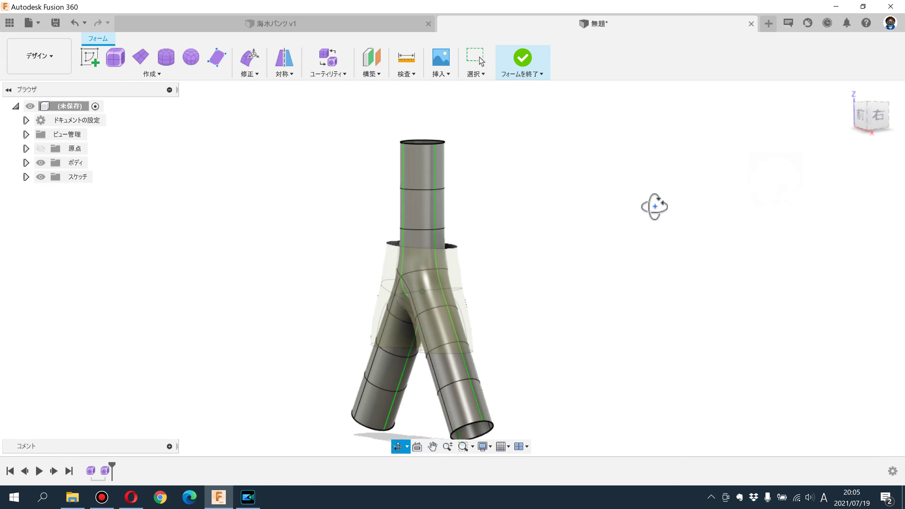
shift+middle_drag(499, 107, 243, 64)
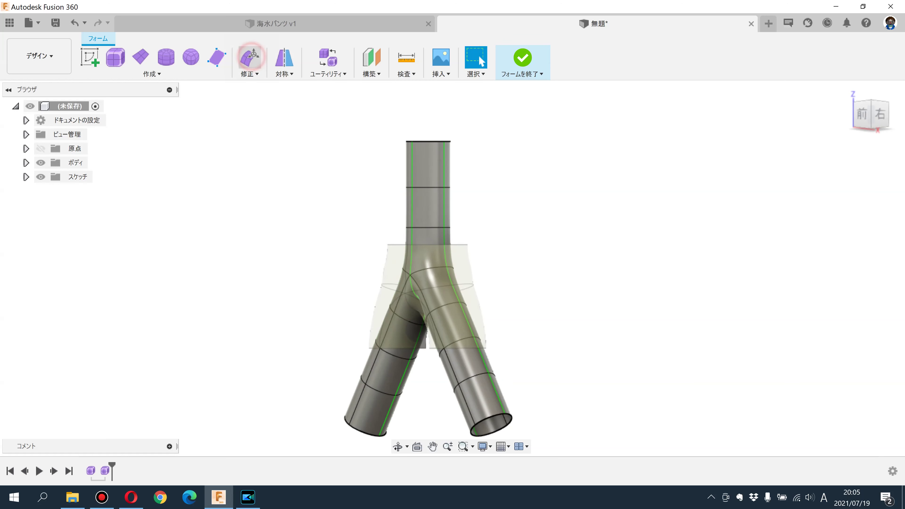
click(865, 117)
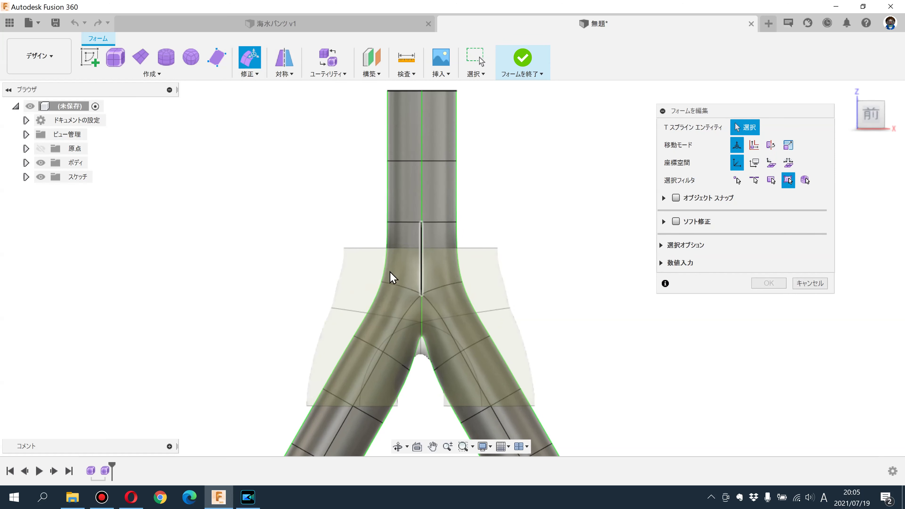
- Pull the junction, lower-left and crotch vertices outward to widen the hip
click(382, 282)
drag(381, 282, 331, 277)
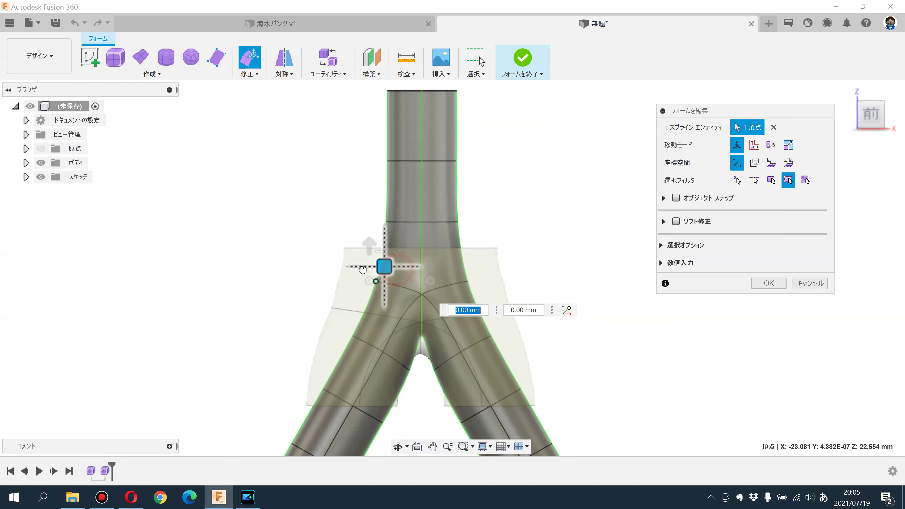
click(344, 323)
drag(342, 323, 314, 319)
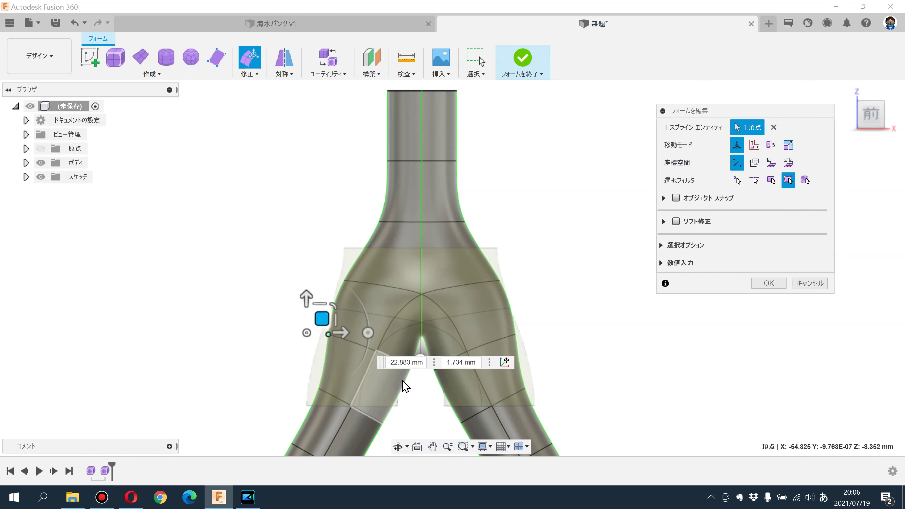
middle_drag(419, 388, 421, 337)
key(Escape)
click(413, 320)
mouse_move(414, 319)
mouse_down()
mouse_move(398, 308)
mouse_move(414, 313)
mouse_up()
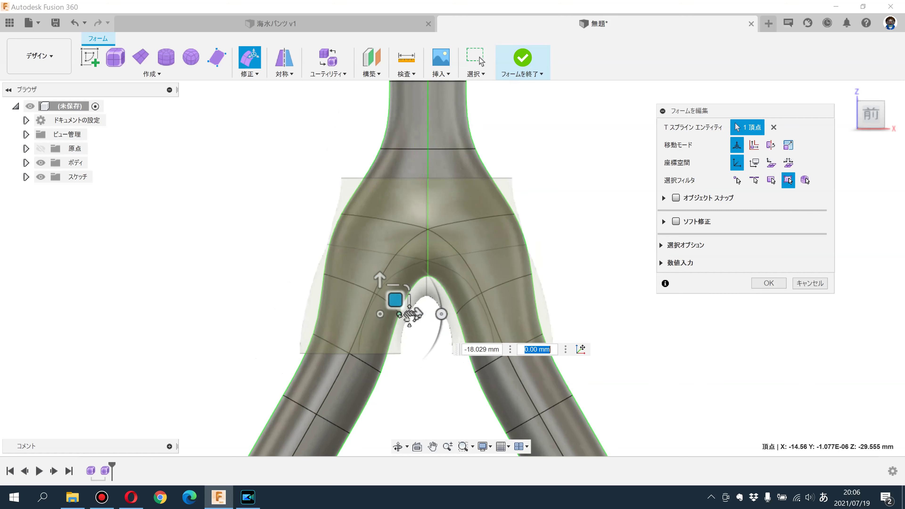
scroll(414, 314, down, 2)
- Rotate the left leg faces by -15 degrees
click(404, 348)
drag(301, 310, 274, 282)
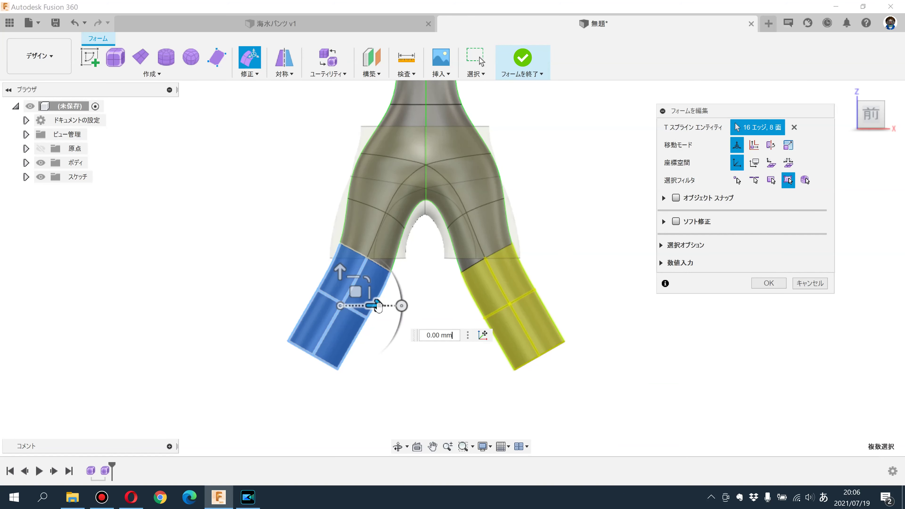
mouse_move(401, 304)
mouse_down()
mouse_move(396, 288)
mouse_move(419, 309)
mouse_move(379, 308)
mouse_up()
click(278, 226)
- Shift the left hip edge about 2 mm and widen the edge loop below the waist
middle_drag(264, 265, 315, 262)
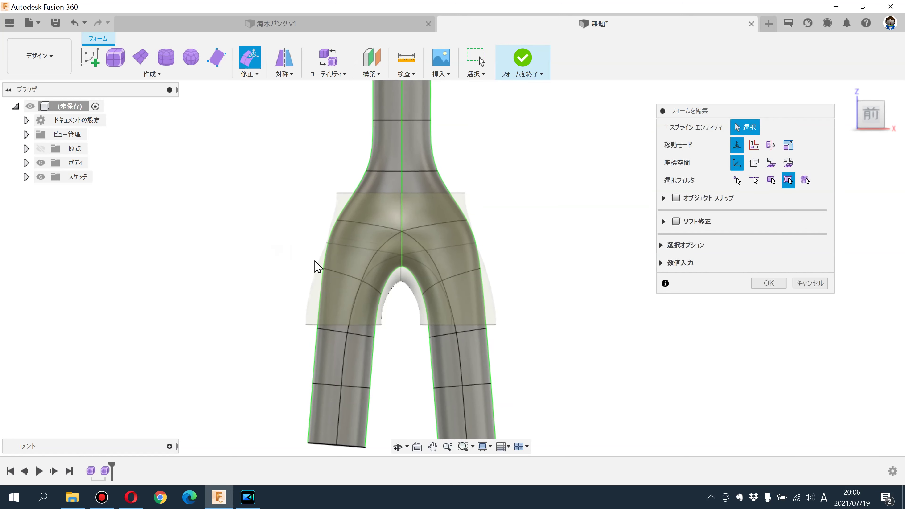
click(328, 245)
drag(370, 245, 374, 246)
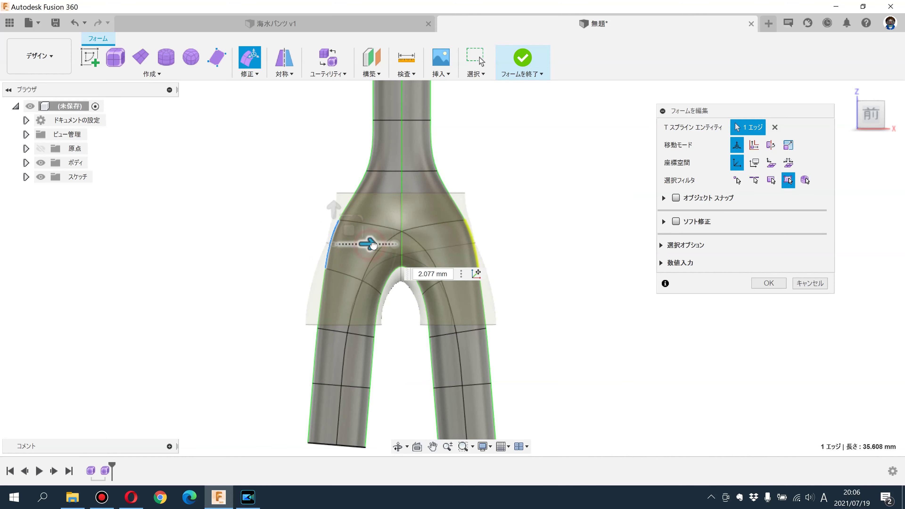
click(218, 255)
scroll(477, 348, down, 2)
scroll(386, 258, up, 2)
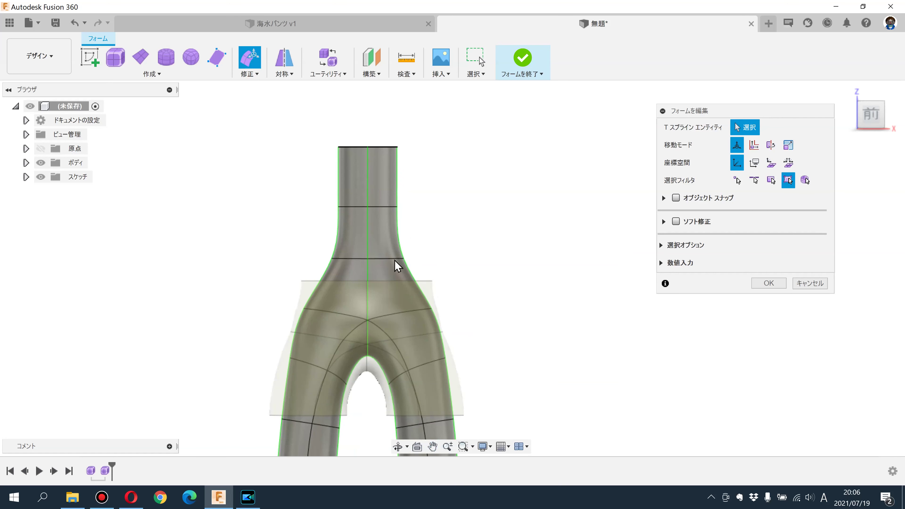
click(390, 260)
drag(398, 247, 426, 247)
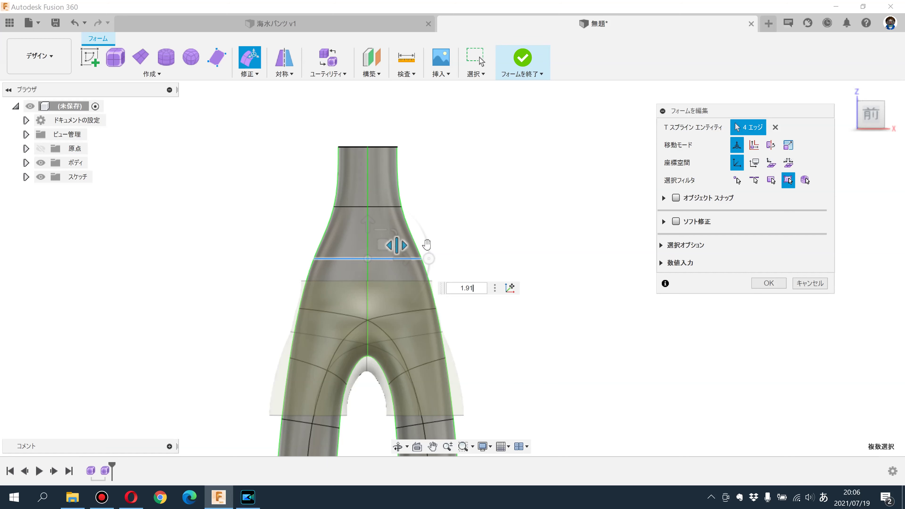
click(506, 247)
- Scale the neck edge loop to 1.988 and widen the tube's top rim loop
mouse_move(493, 247)
shift+middle_down()
mouse_move(432, 262)
mouse_move(491, 246)
mouse_move(394, 210)
shift+middle_up()
double_click(392, 205)
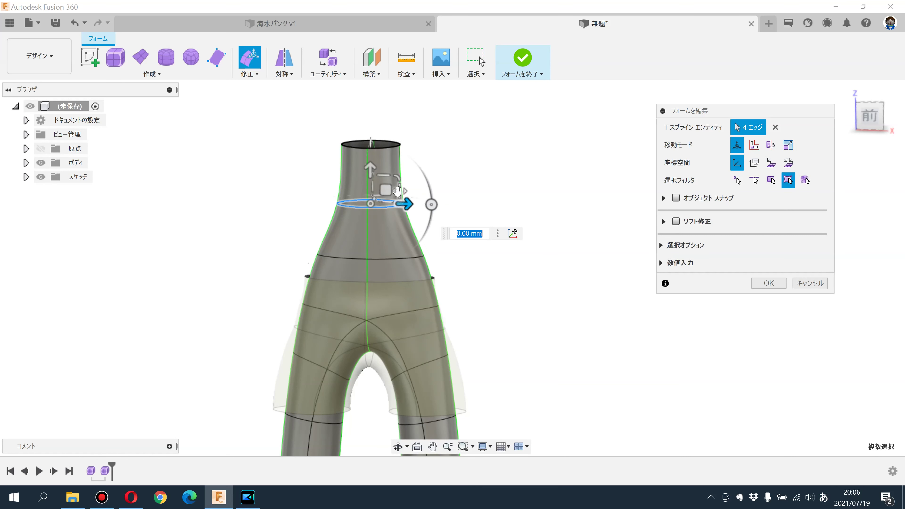
drag(397, 191, 417, 192)
text(1.988)
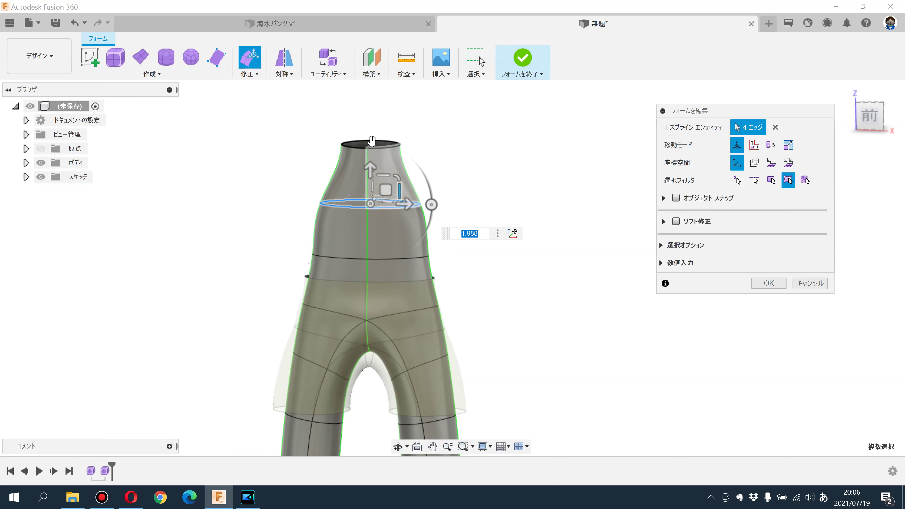
double_click(382, 149)
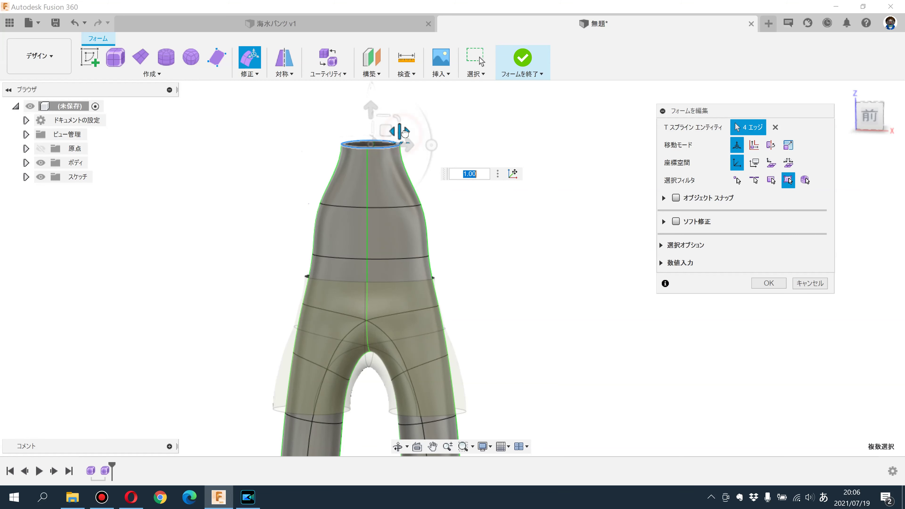
drag(404, 133, 427, 134)
- Widen the selected hip section of the tube from the side view
shift+middle_drag(421, 139, 364, 259)
double_click(394, 242)
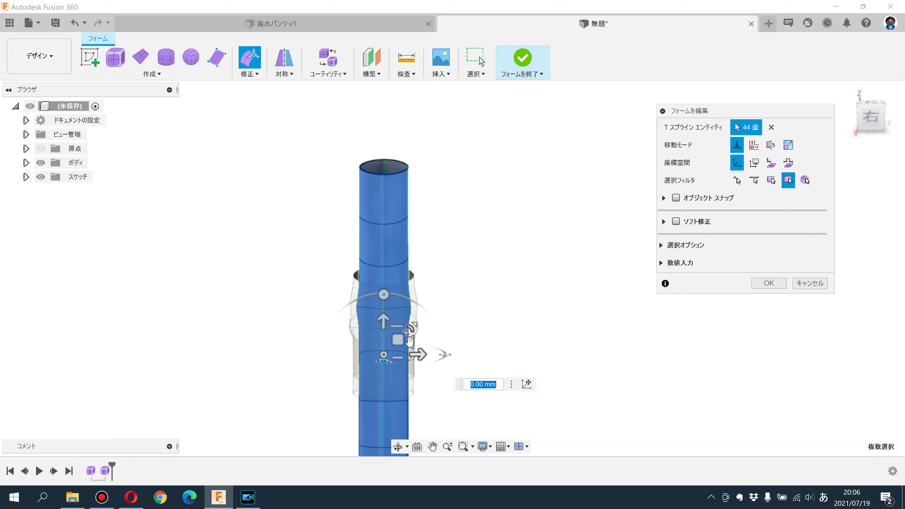
drag(410, 342, 414, 342)
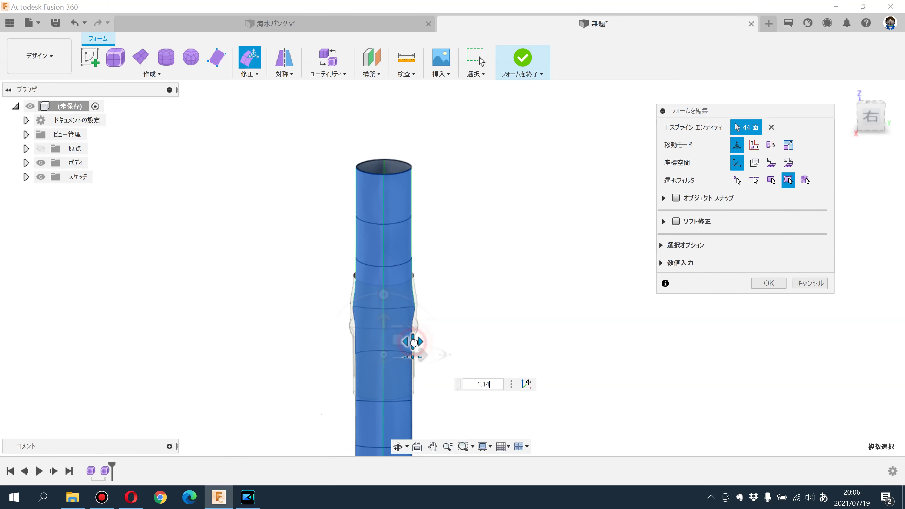
click(474, 268)
- Scale the top edge loop to 1.467 to flare the torso opening and confirm
shift+middle_drag(521, 257, 562, 257)
scroll(458, 264, up, 2)
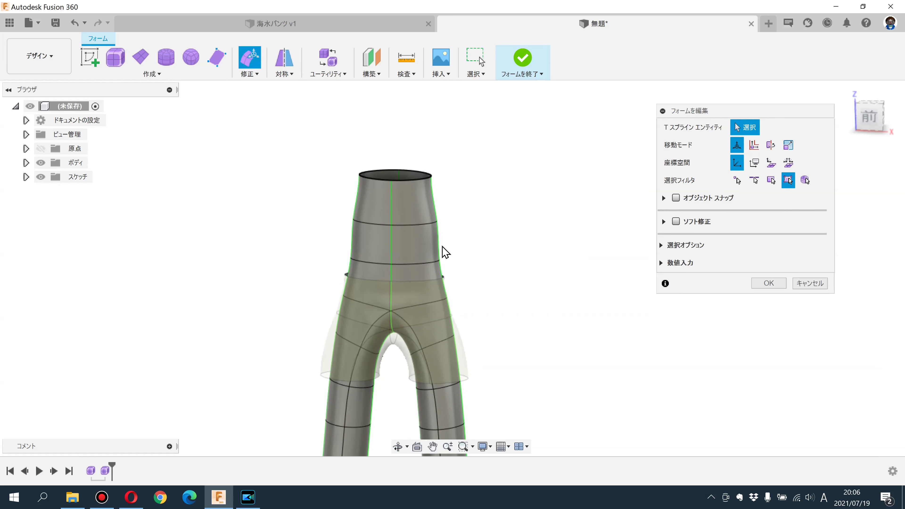
double_click(378, 178)
drag(426, 165, 437, 163)
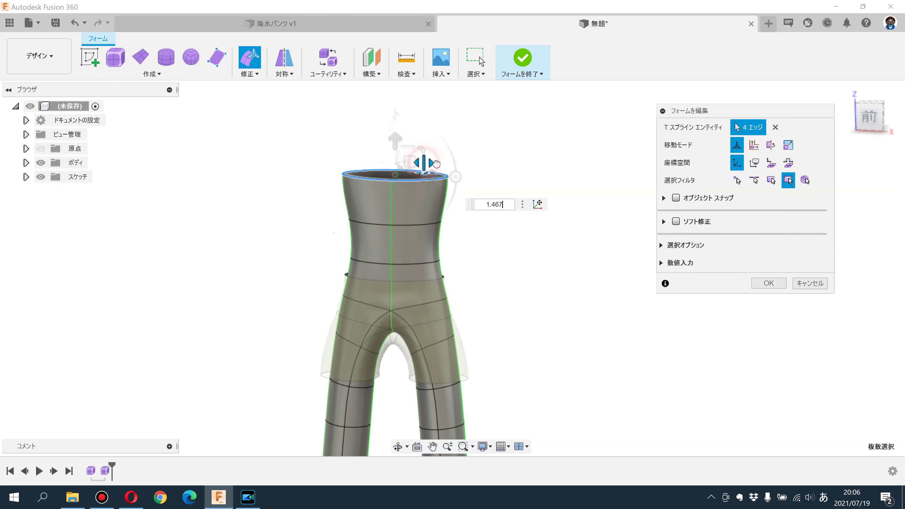
click(762, 283)
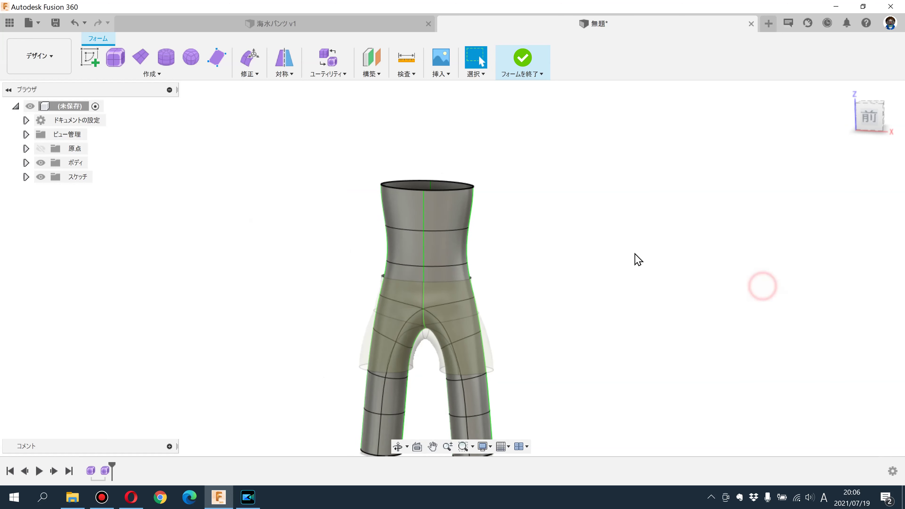
- Finish the T-spline form and switch to the Rendering workspace
click(510, 75)
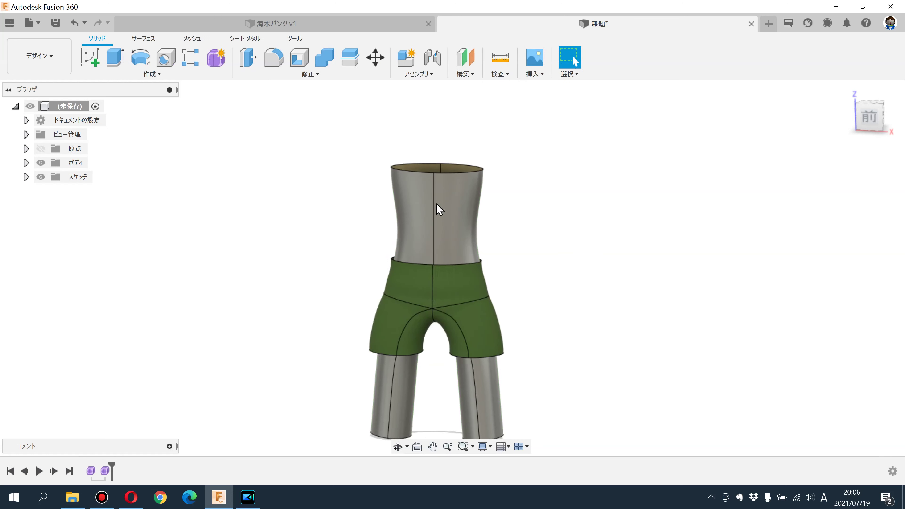
click(55, 71)
click(50, 127)
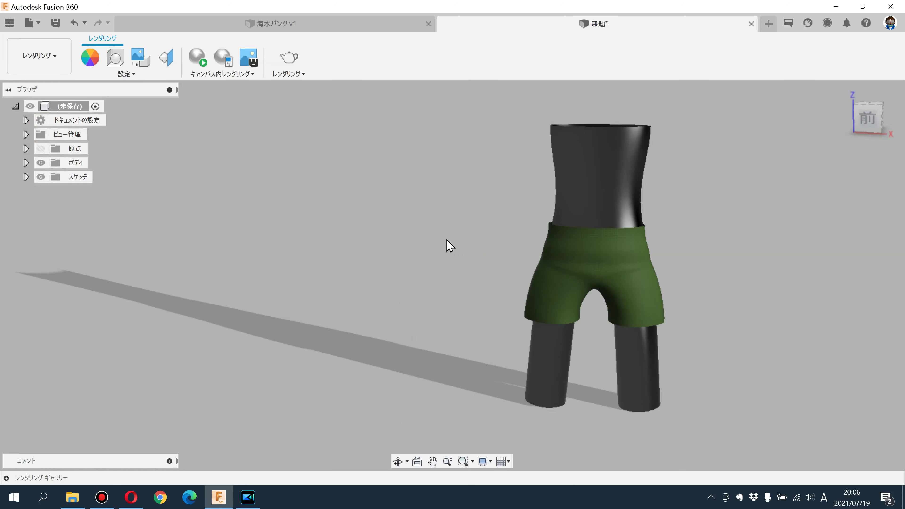
scroll(752, 290, up, 3)
scroll(782, 282, up, 3)
key(Escape)
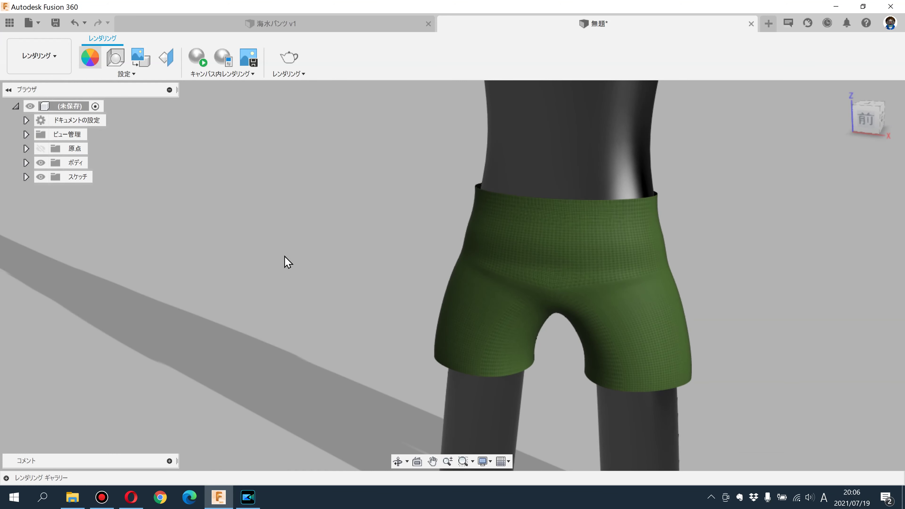
- Apply Paint - Enamel Gloss (Yellow) to the mannequin body
key(a)
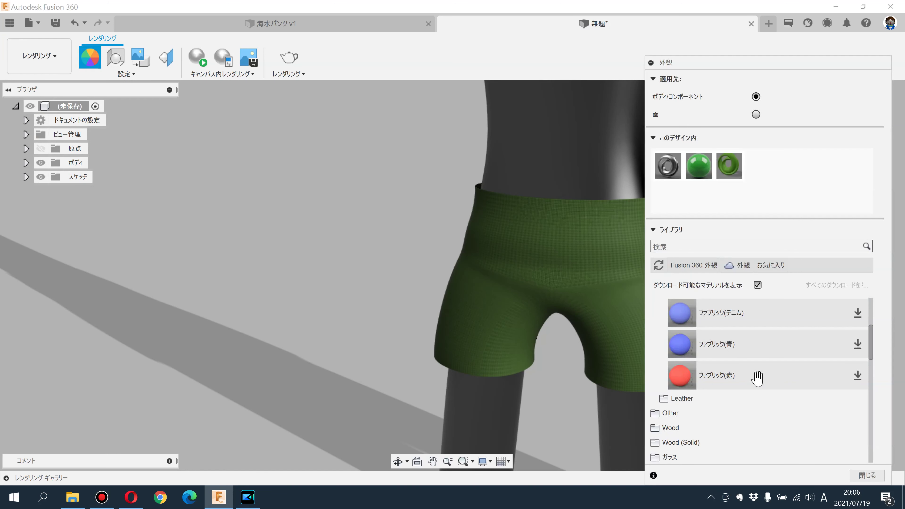
scroll(713, 385, down, 10)
drag(711, 390, 626, 193)
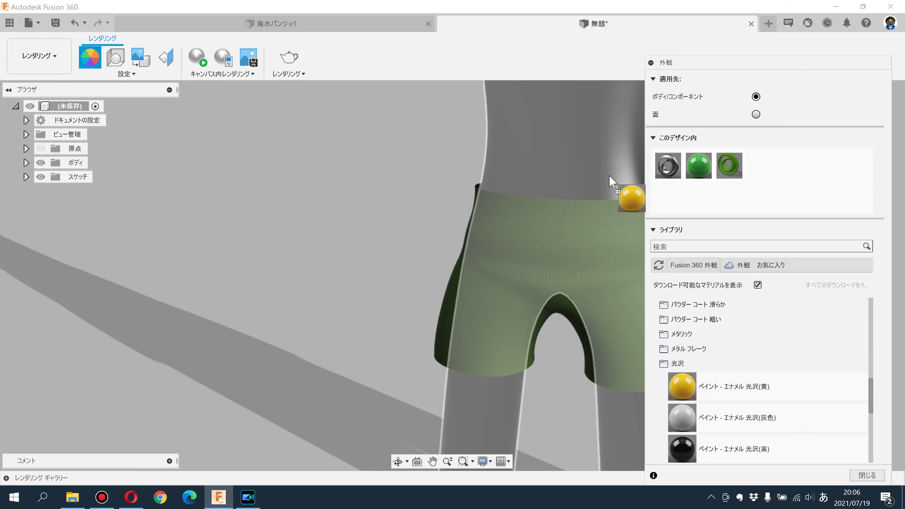
middle_drag(374, 208, 238, 209)
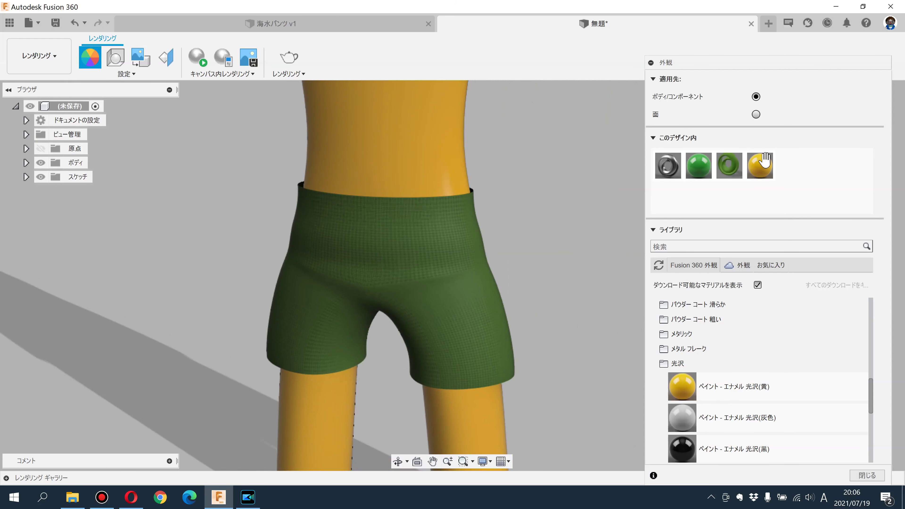
- Change the yellow paint's colour to a light beige skin tone and close the appearance panel
double_click(764, 163)
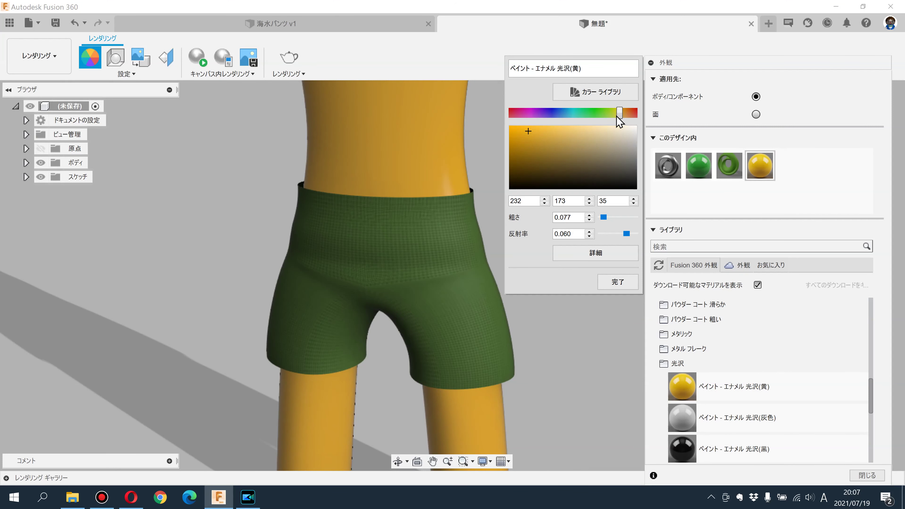
drag(623, 115, 625, 116)
drag(531, 133, 574, 133)
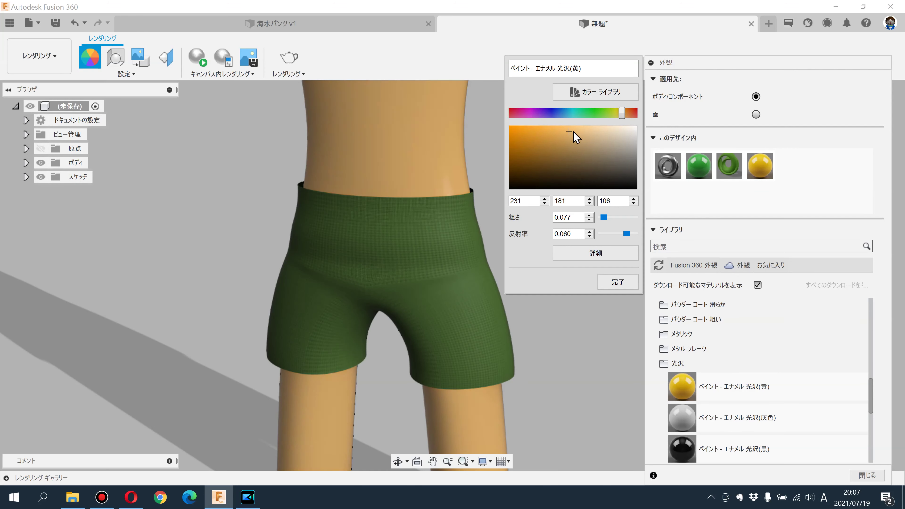
click(618, 282)
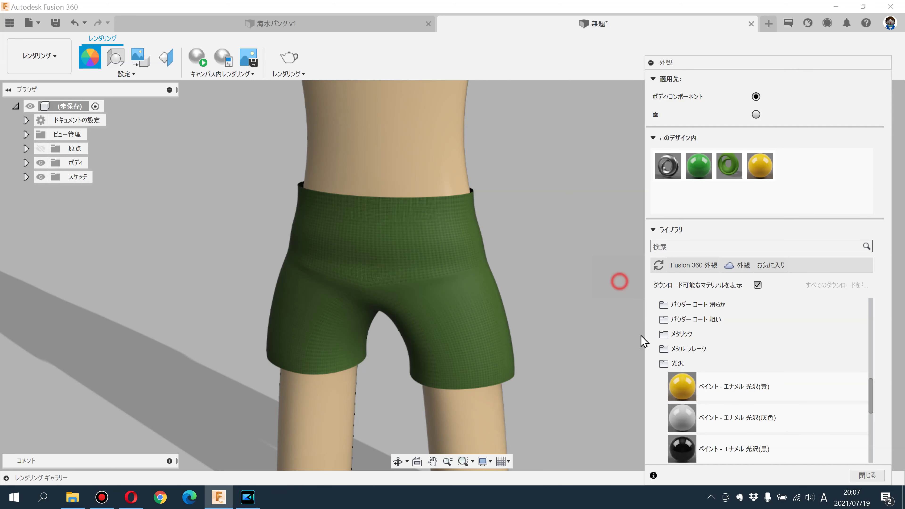
click(868, 476)
mouse_move(615, 314)
middle_down()
mouse_move(827, 325)
mouse_move(820, 314)
middle_up()
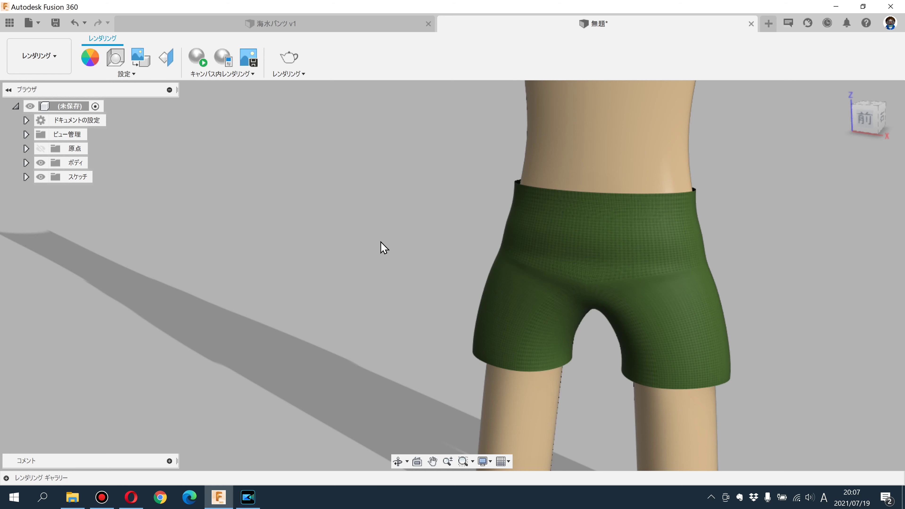
- Switch to the Design workspace and glance at the Surface tools
click(32, 63)
click(35, 86)
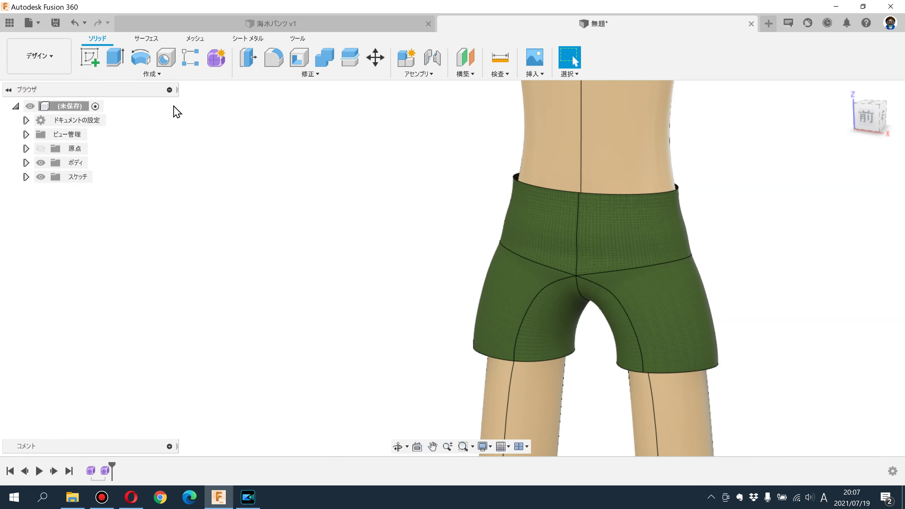
click(146, 38)
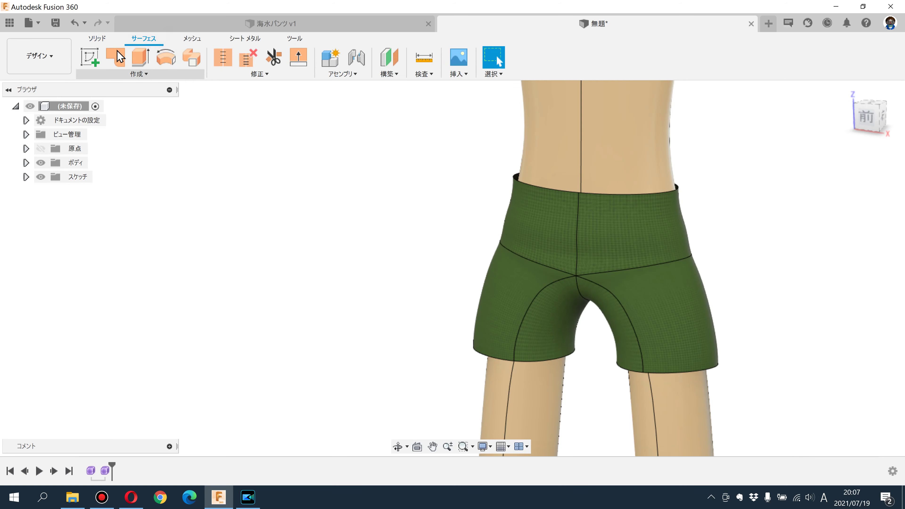
click(109, 40)
click(138, 73)
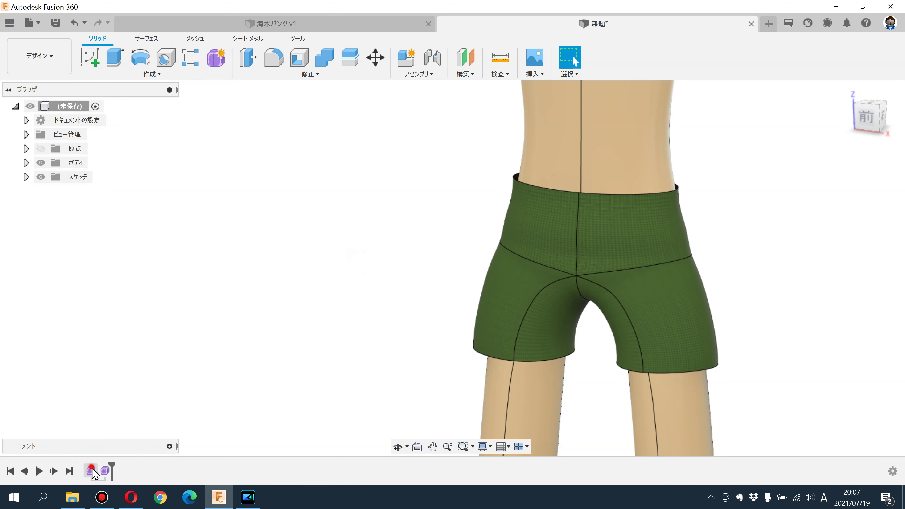
- Reopen the shorts' Form from the timeline, browse Create and Modify, finish unchanged, return to Rendering
double_click(103, 471)
click(178, 76)
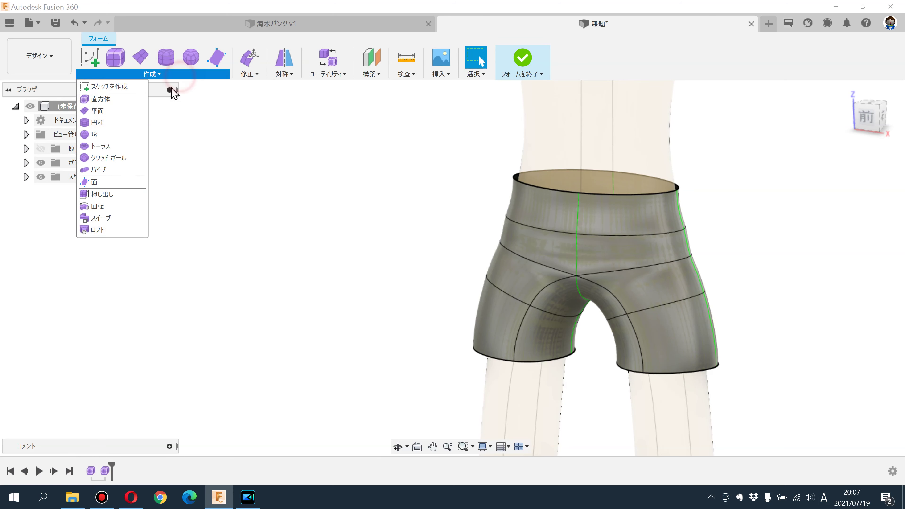
click(249, 74)
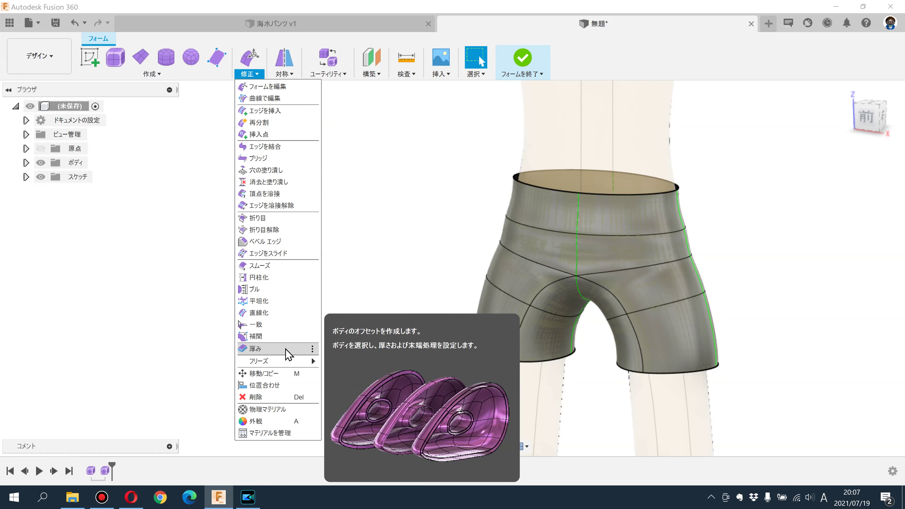
click(442, 180)
click(523, 58)
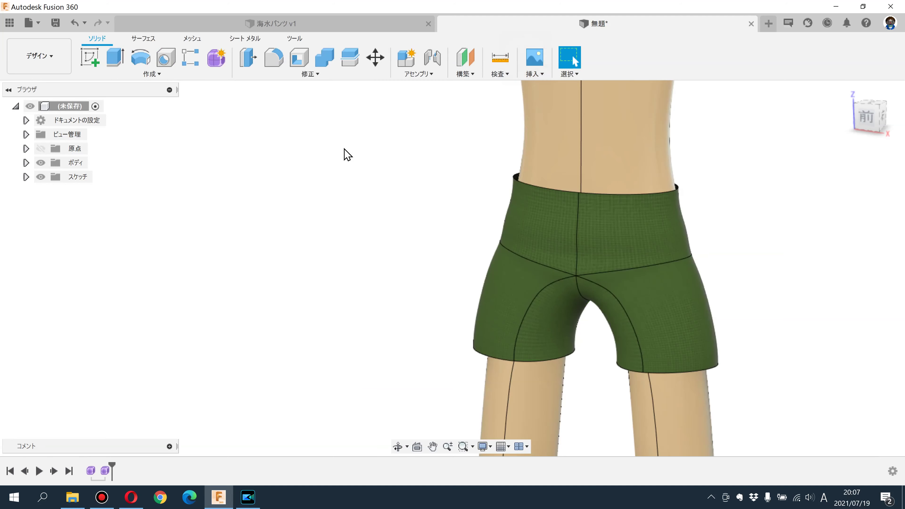
click(50, 56)
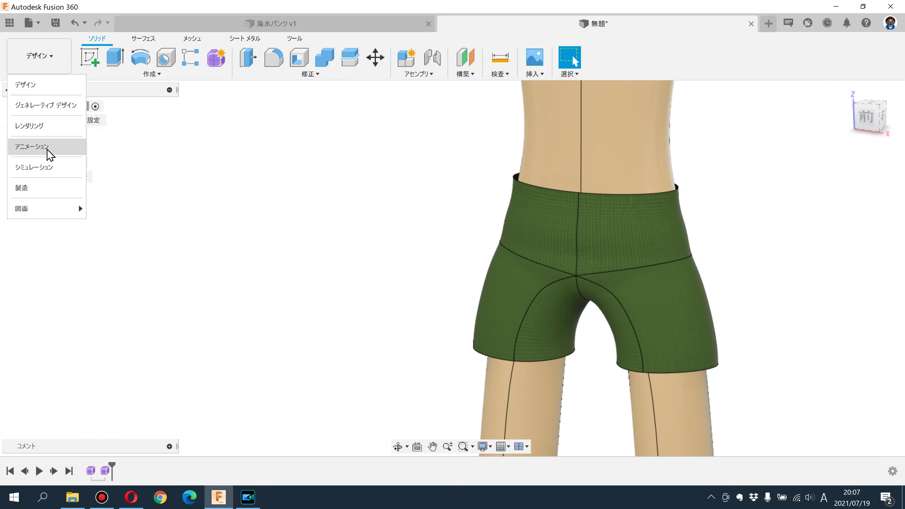
click(46, 131)
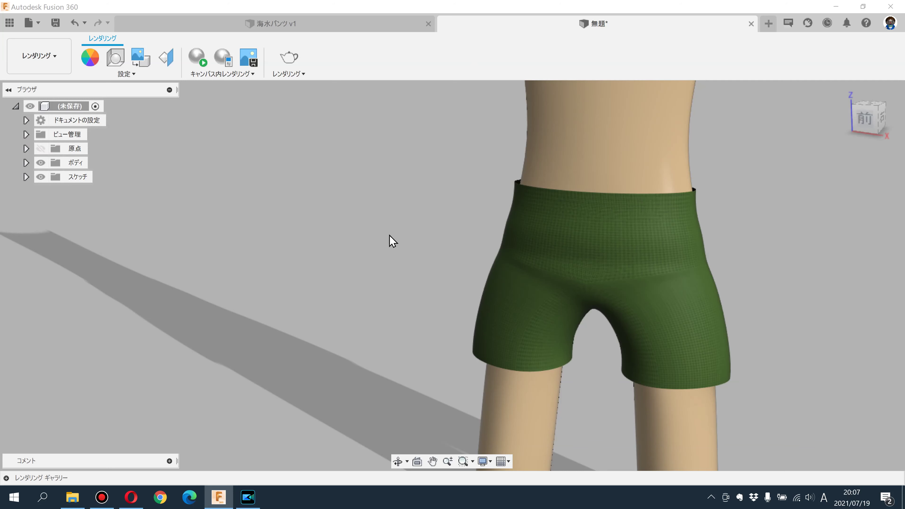
- Zoom, orbit and pan around the mannequin to inspect the green trunks' fit at waist and thighs
scroll(390, 237, up, 1)
scroll(389, 242, up, 1)
shift+middle_drag(381, 245, 392, 247)
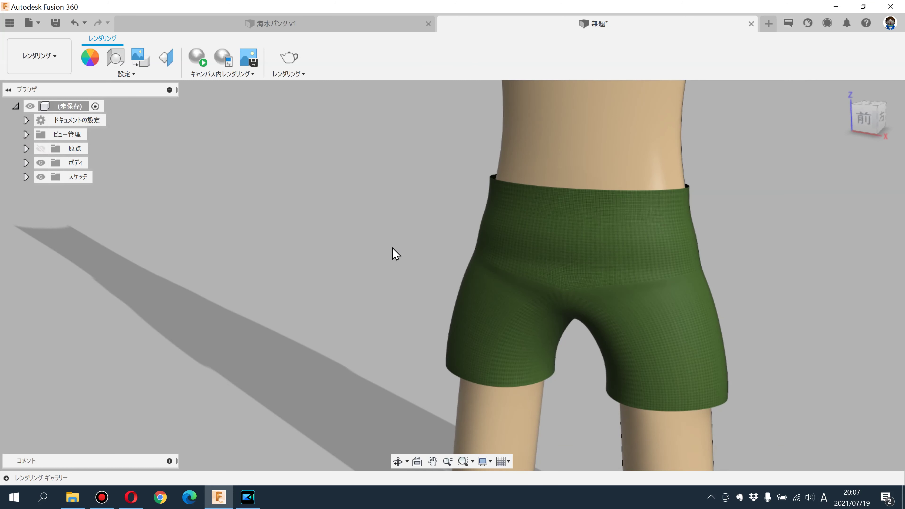
mouse_move(721, 241)
shift+middle_down()
mouse_move(783, 246)
mouse_move(758, 242)
shift+middle_up()
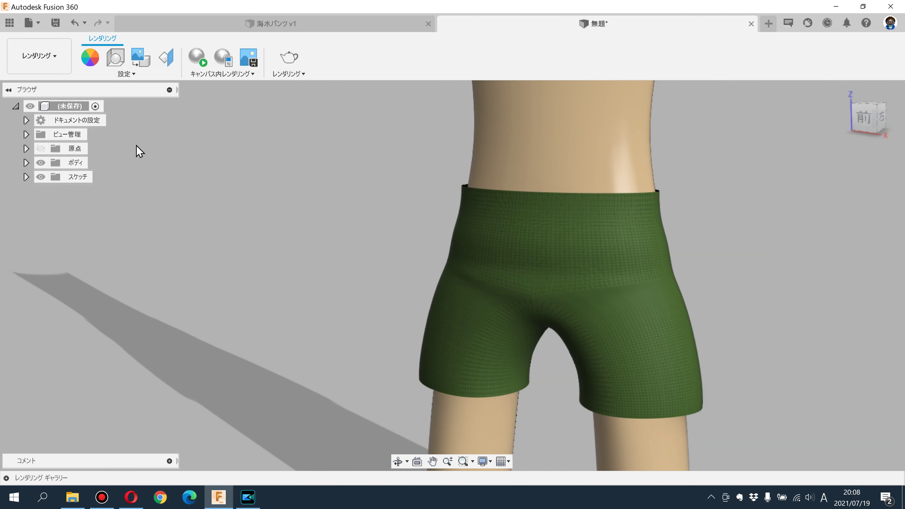
scroll(419, 177, down, 3)
middle_drag(418, 177, 445, 245)
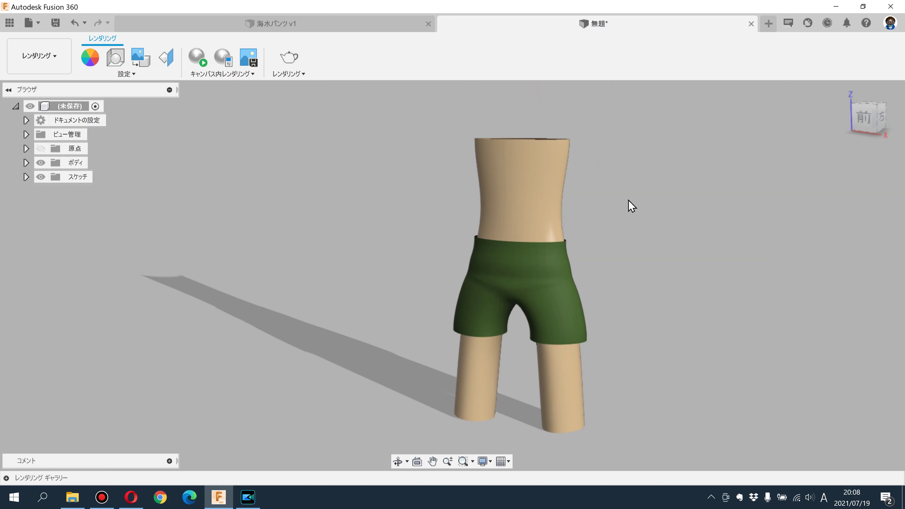
scroll(415, 303, up, 2)
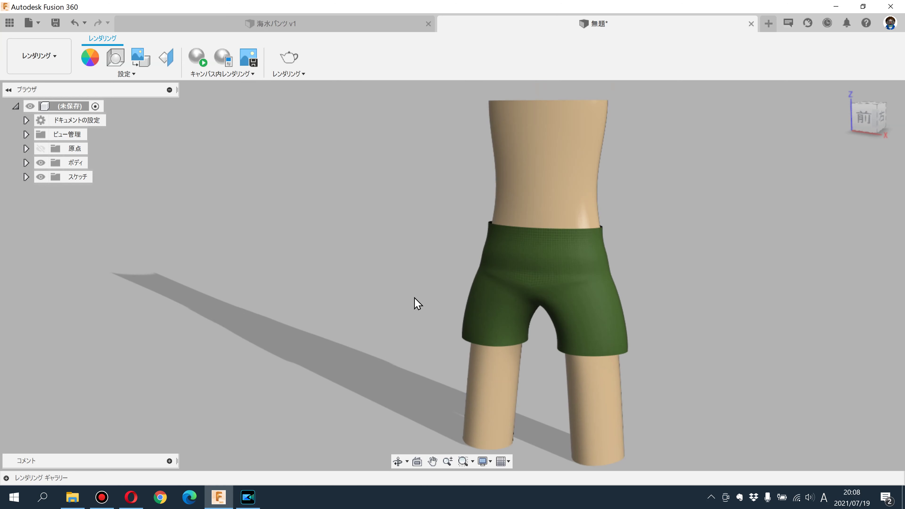
scroll(406, 299, up, 2)
scroll(405, 296, up, 2)
scroll(403, 292, up, 1)
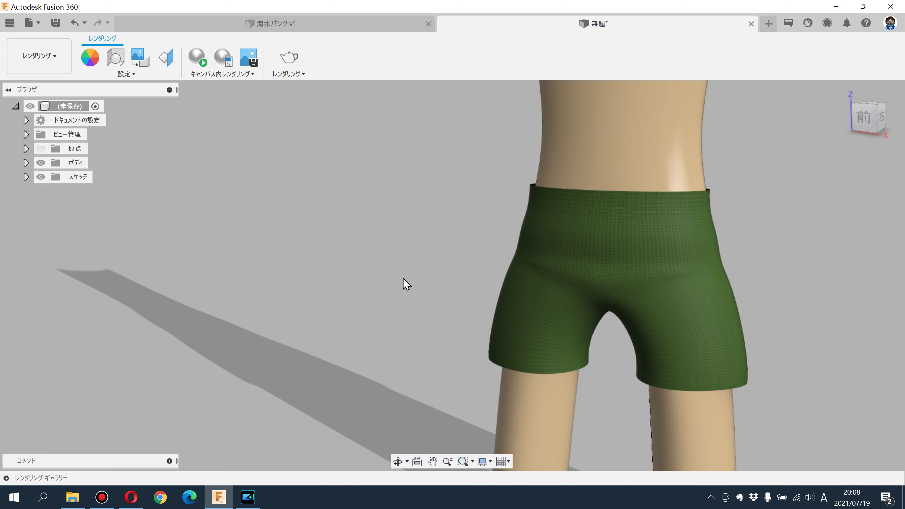
middle_drag(411, 268, 388, 271)
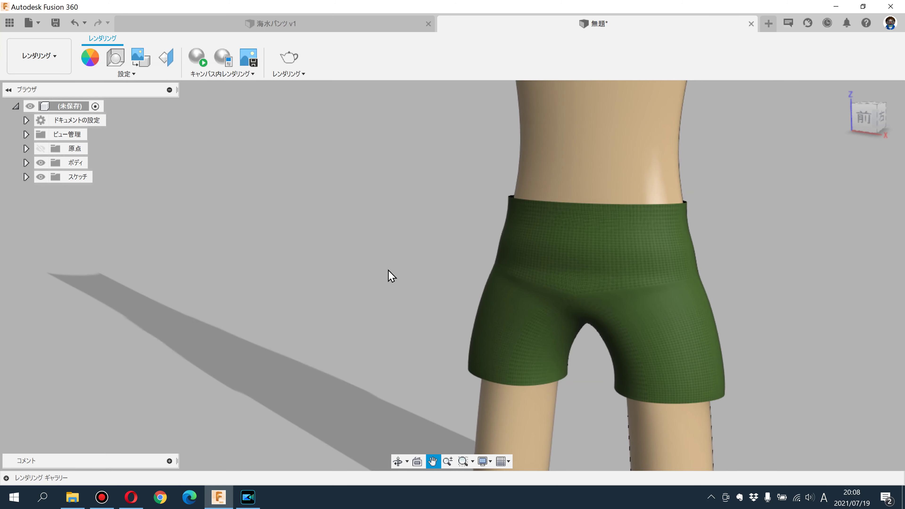